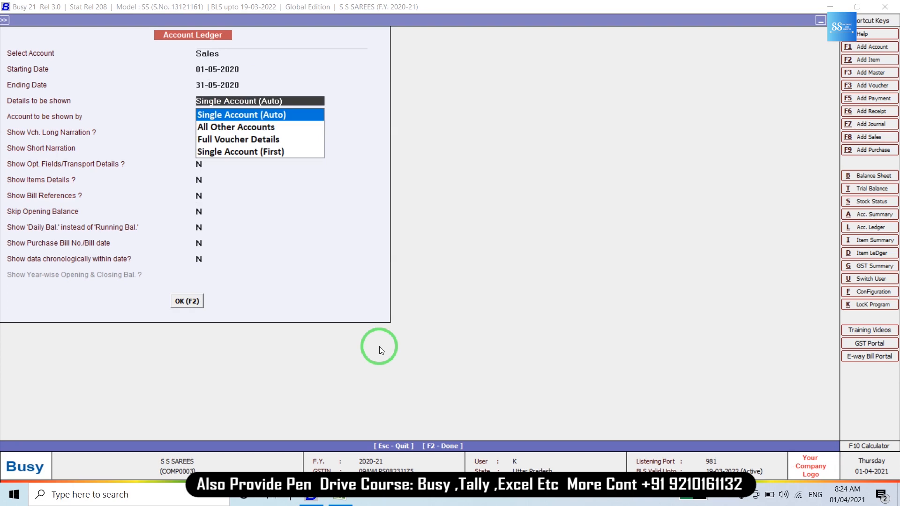
- Display the Sales account ledger for 01-05-2020 to 31-05-2020 and open sales voucher 2 dated 07-05-2020
key("F2")
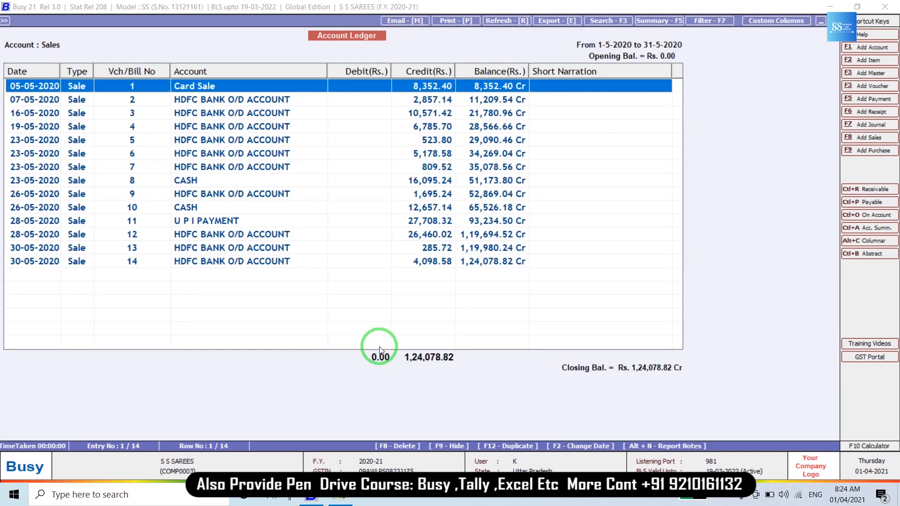
key("Down")
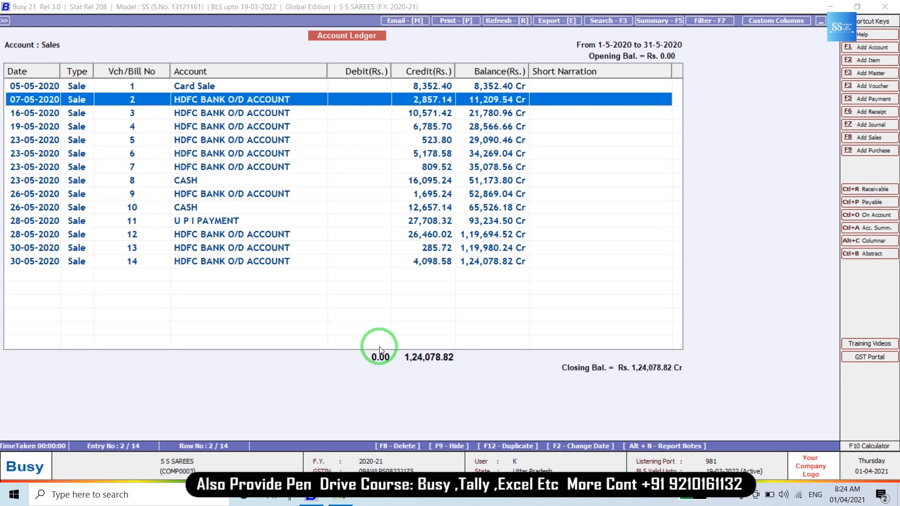
key("Return")
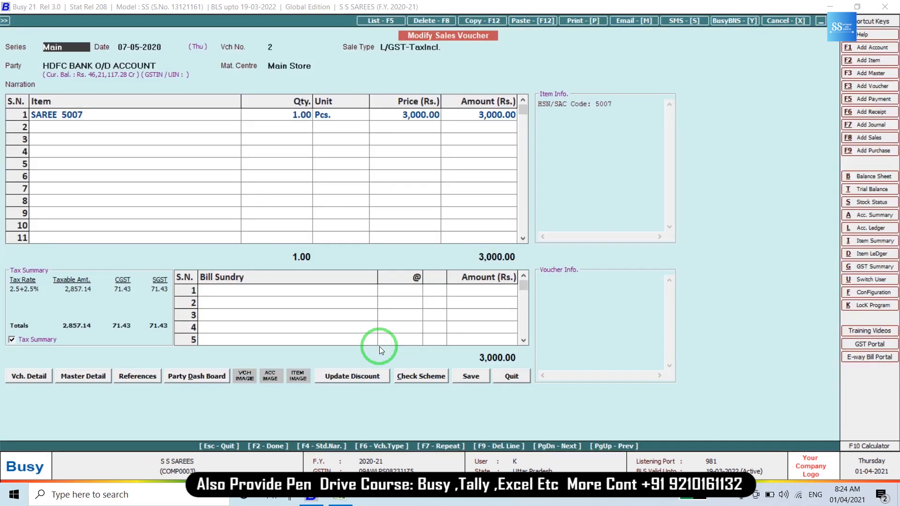
- Try changing the voucher's party to Card Sale, discard the change and leave the account ledger
key("Return")
key("Return")
key("Return")
type("card")
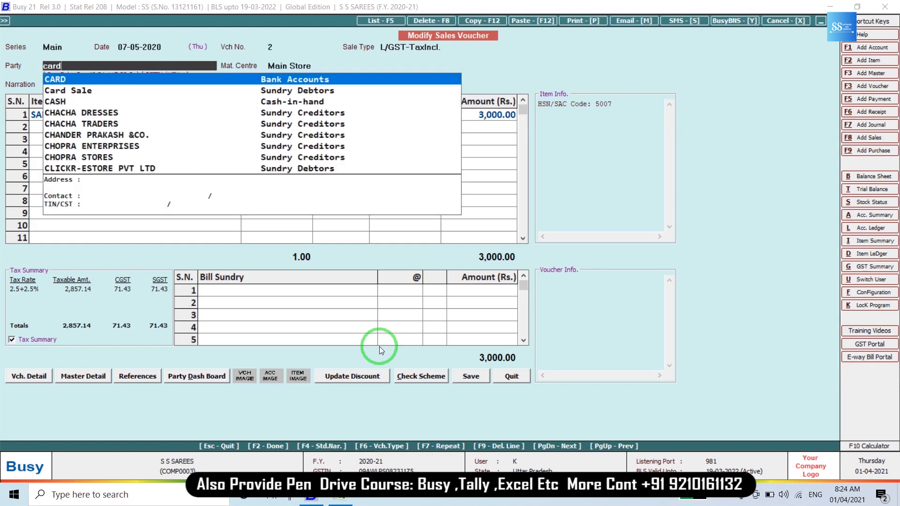
key("Down")
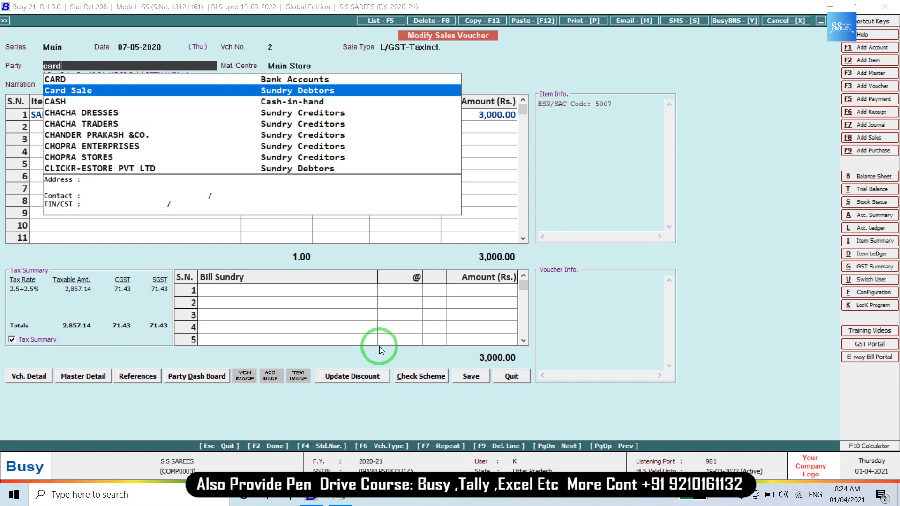
key("Escape")
key("Escape")
key("Return")
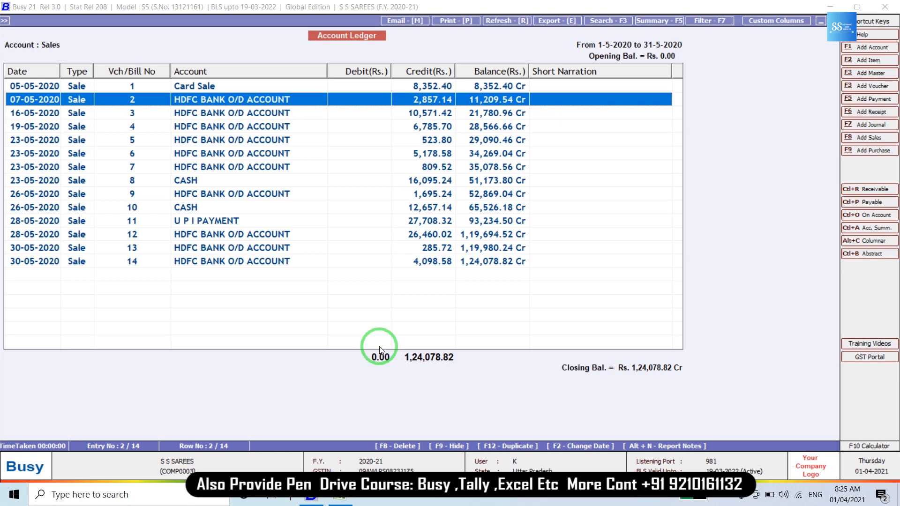
key("Escape")
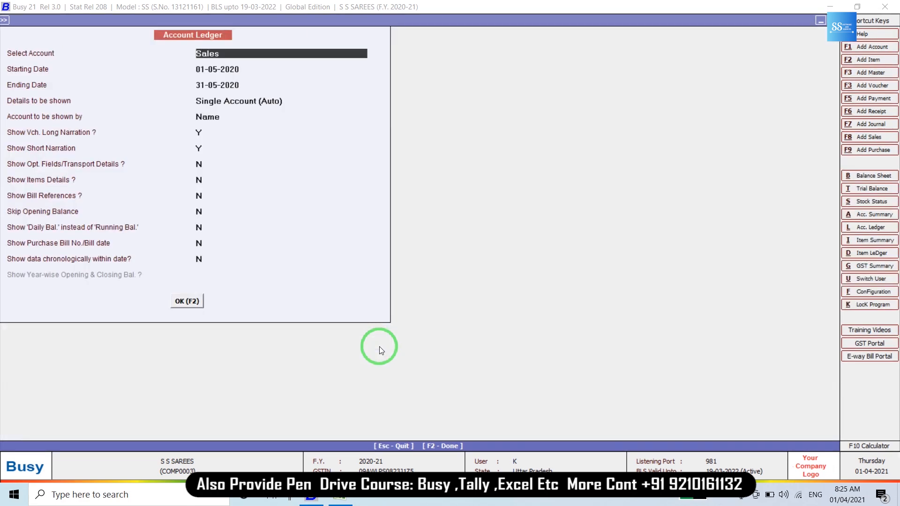
key("Escape")
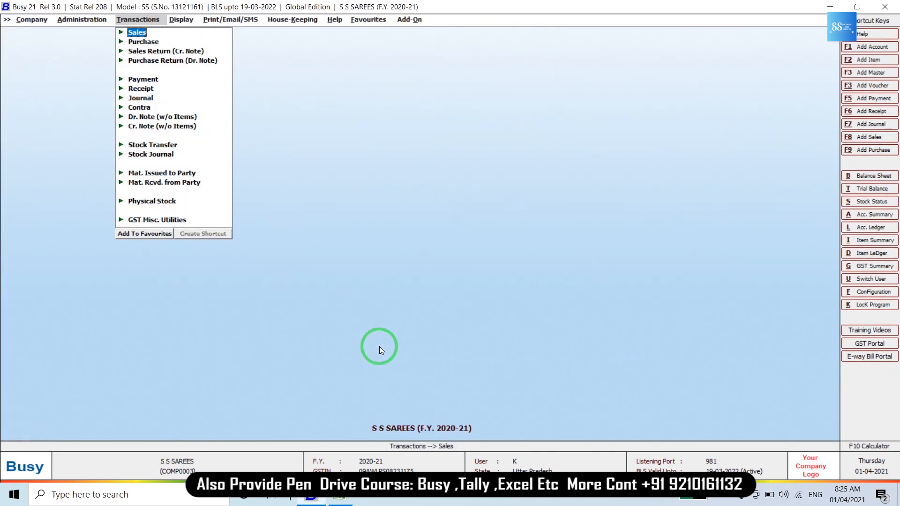
- Open Bulk Voucher Creation / Modification and select Sales as the voucher type
key("Left")
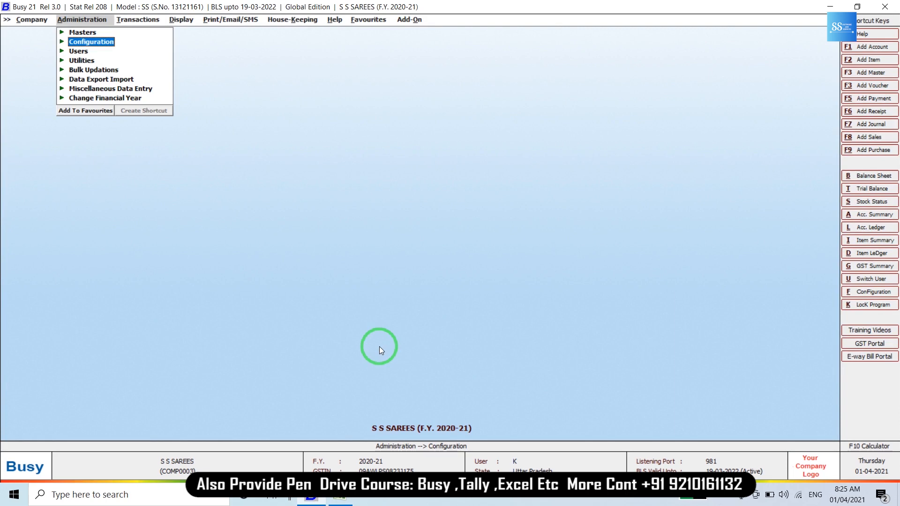
key("Down")
key("Down")
key("Down")
key("Return")
key("Down")
key("Down")
key("Down")
key("Down")
key("Down")
key("Down")
key("Down")
key("Down")
key("Down")
key("Down")
key("Down")
key("Down")
key("Down")
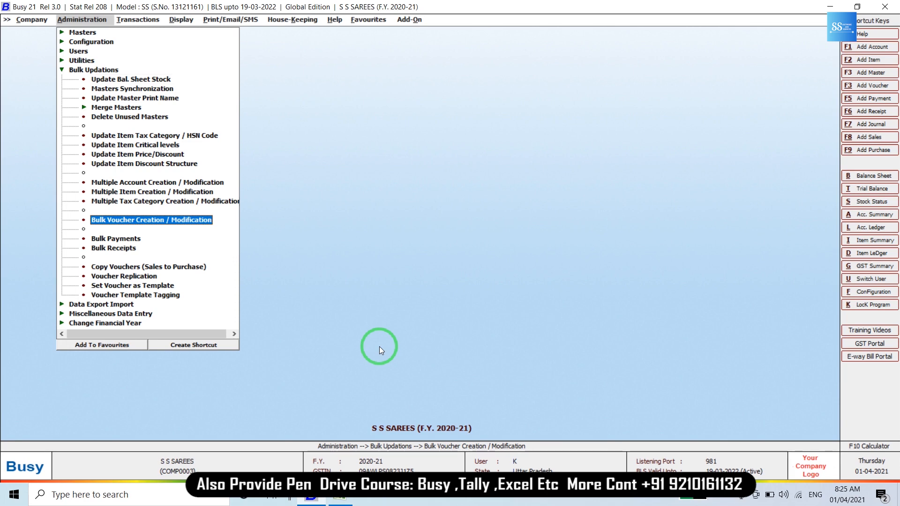
key("Return")
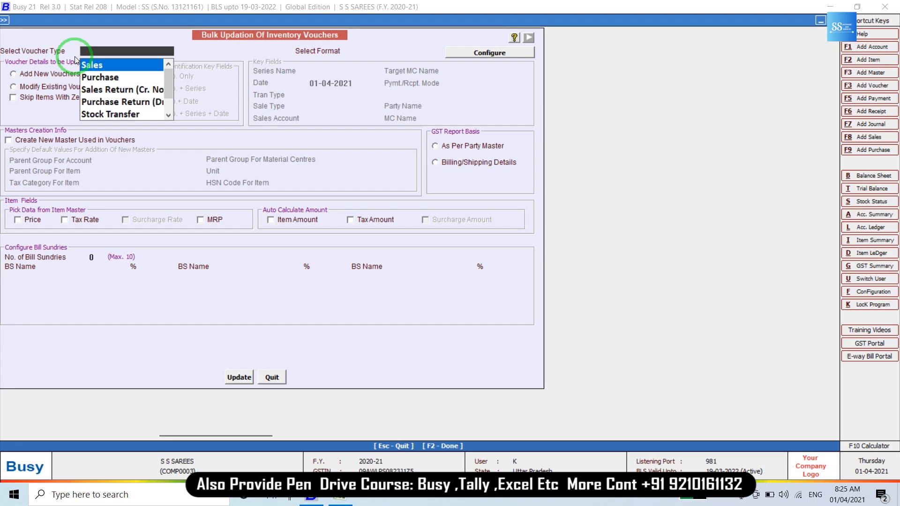
key("Return")
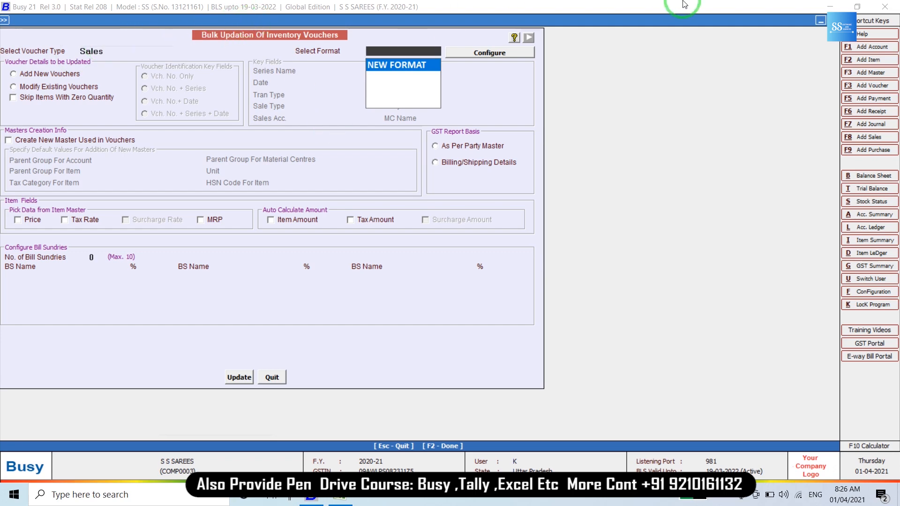
- Add a bulk voucher format named Ssss for the Sales voucher type
left_click(518, 53)
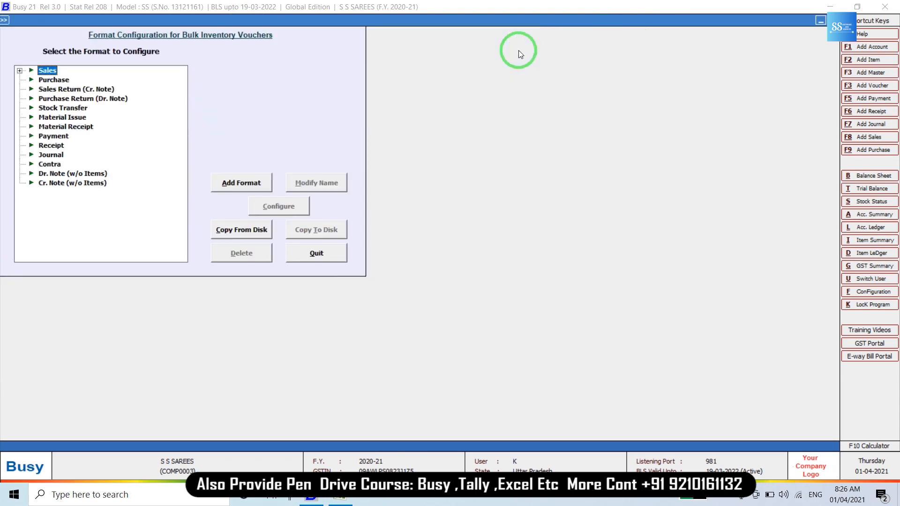
left_click(259, 178)
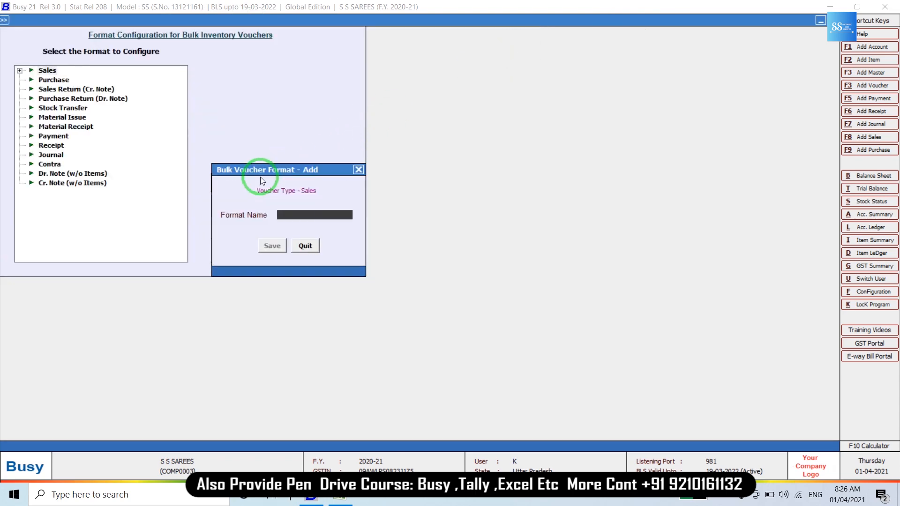
type("Ssss")
key("Return")
key("Return")
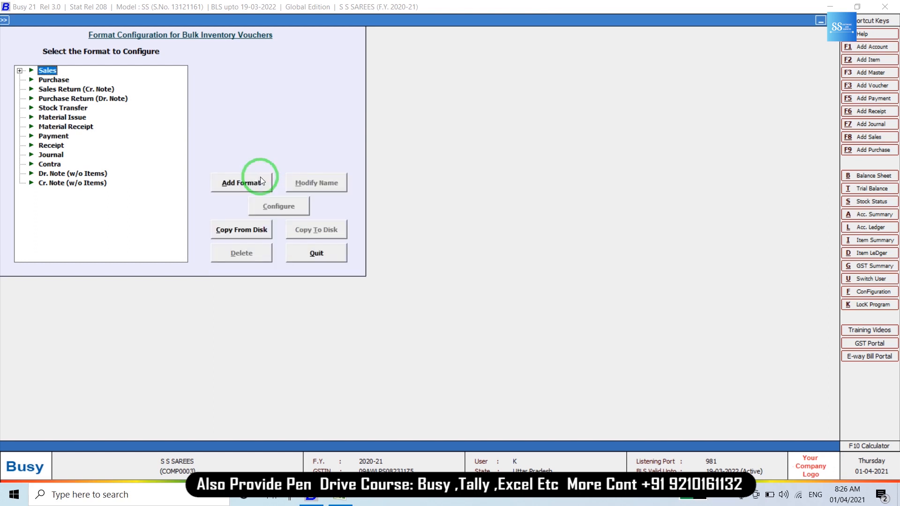
- Configure the Ssss sales format with the default components loaded
key("Right")
key("Down")
key("Down")
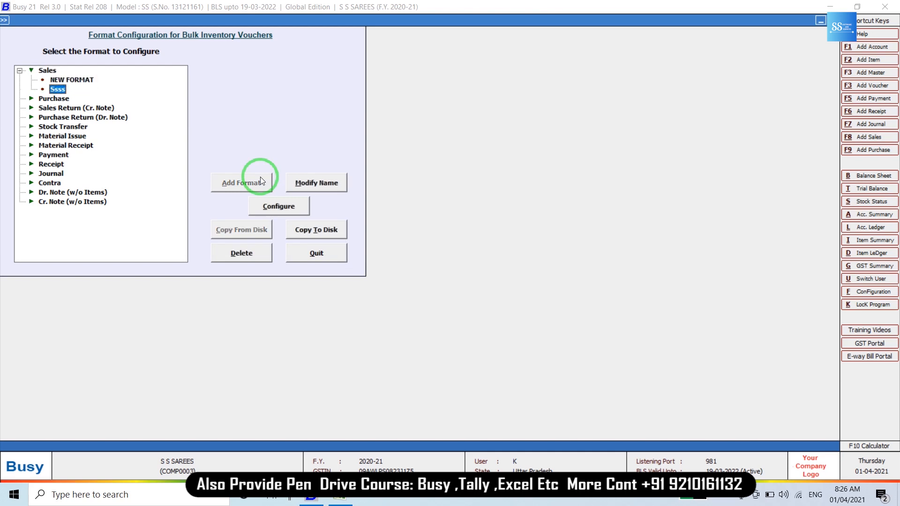
left_click(265, 206)
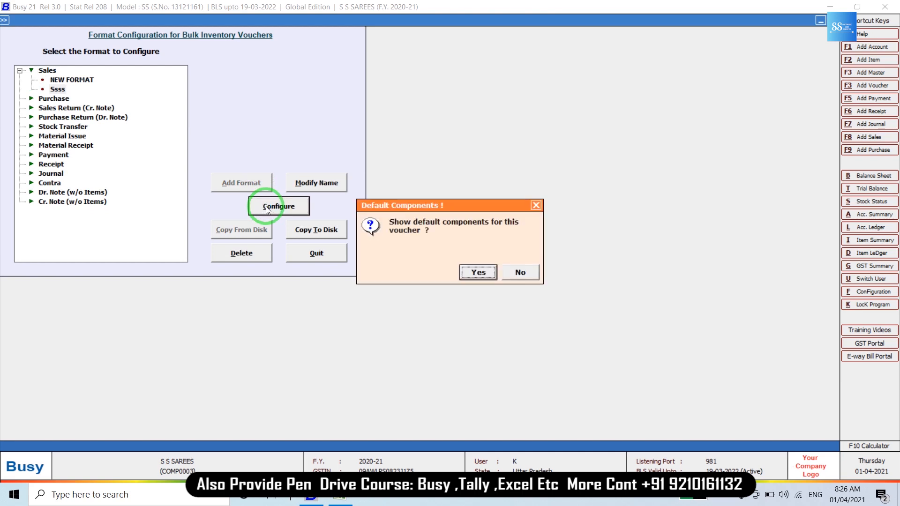
key("Return")
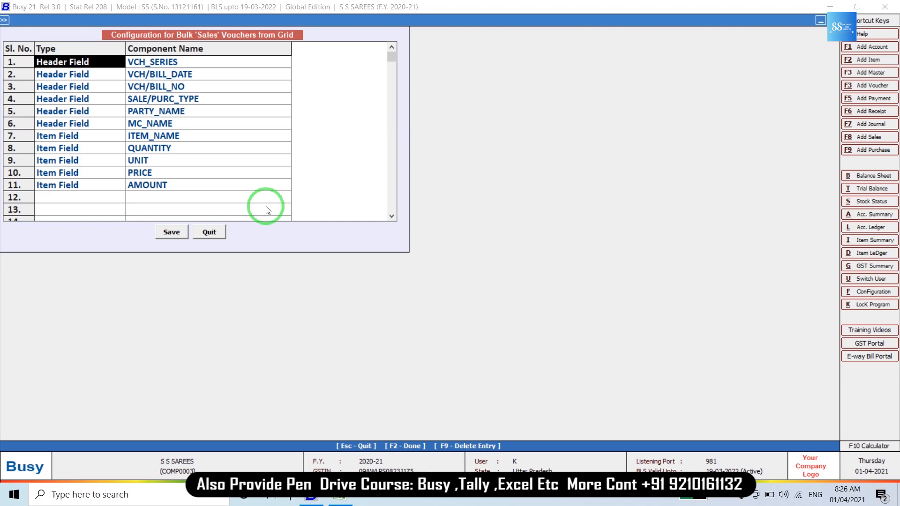
- Review the default header and item field components from VCH_SERIES through AMOUNT
key("Return")
key("Return")
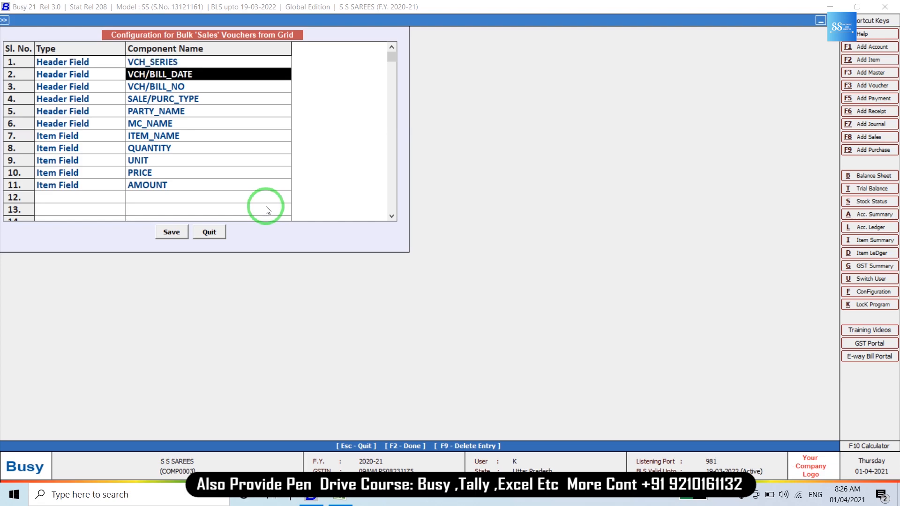
key("Return")
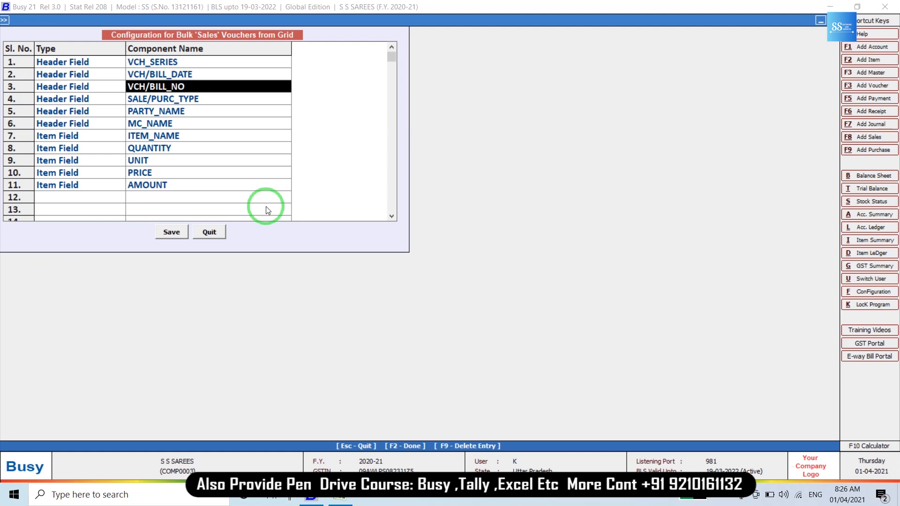
key("Return")
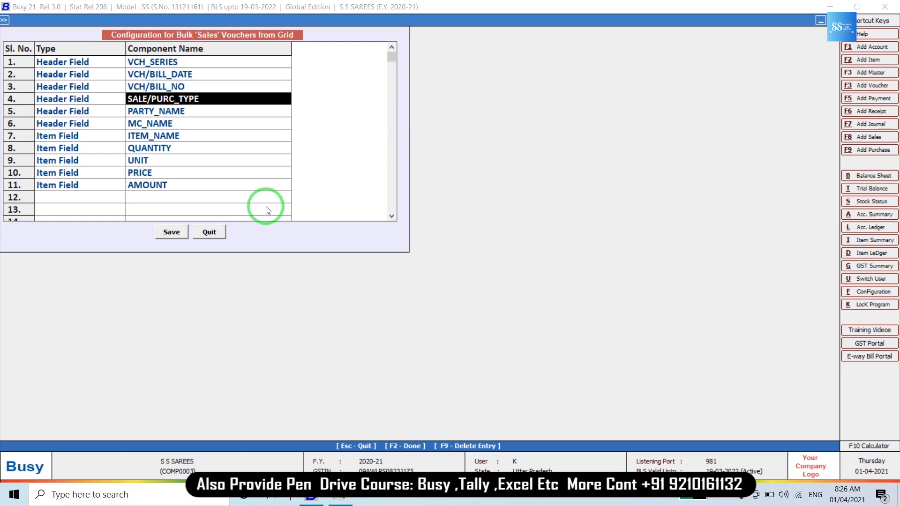
key("Return")
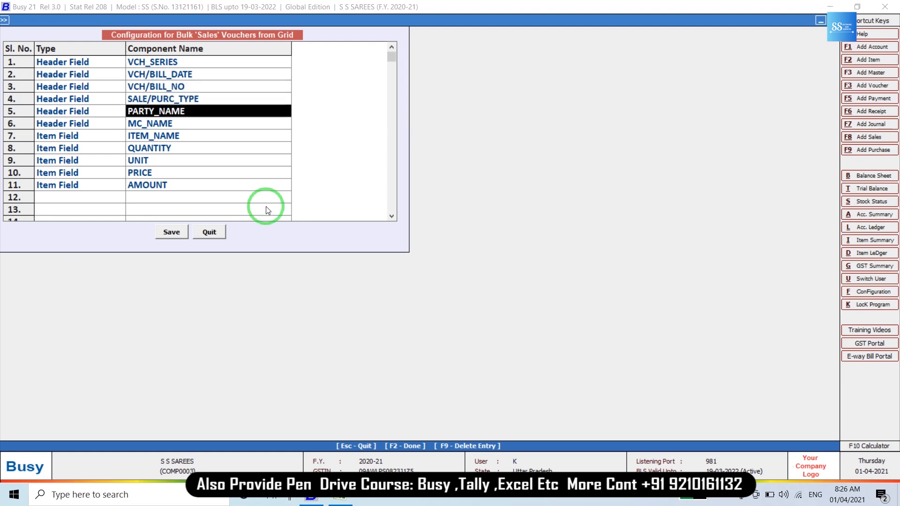
key("Return")
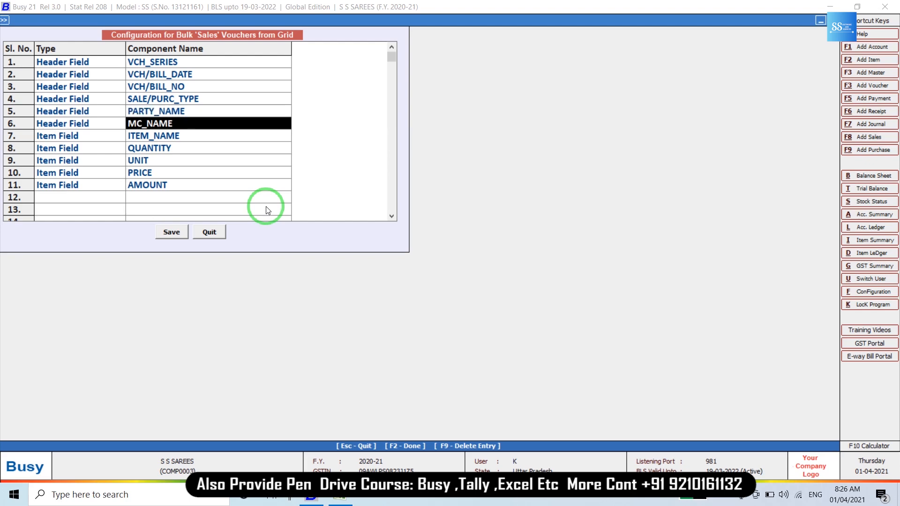
key("Return")
key("Return")
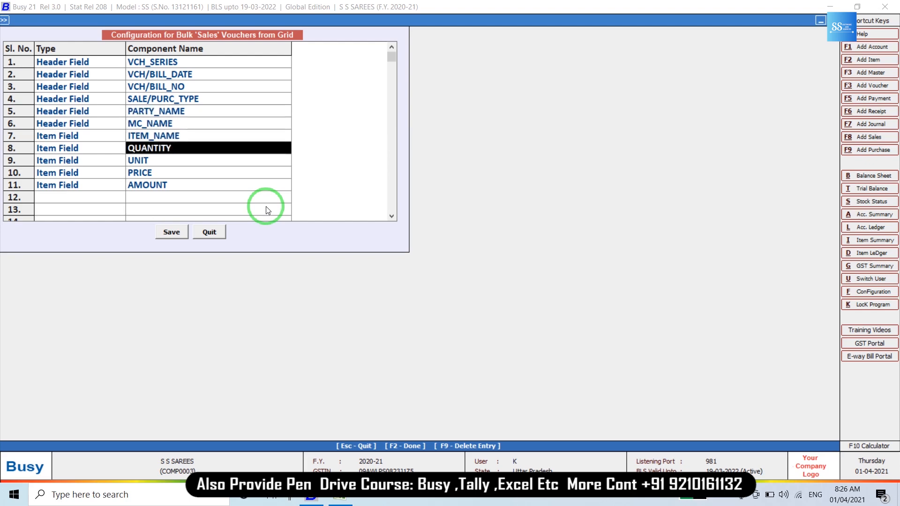
key("Return")
key("Return")
key("Return")
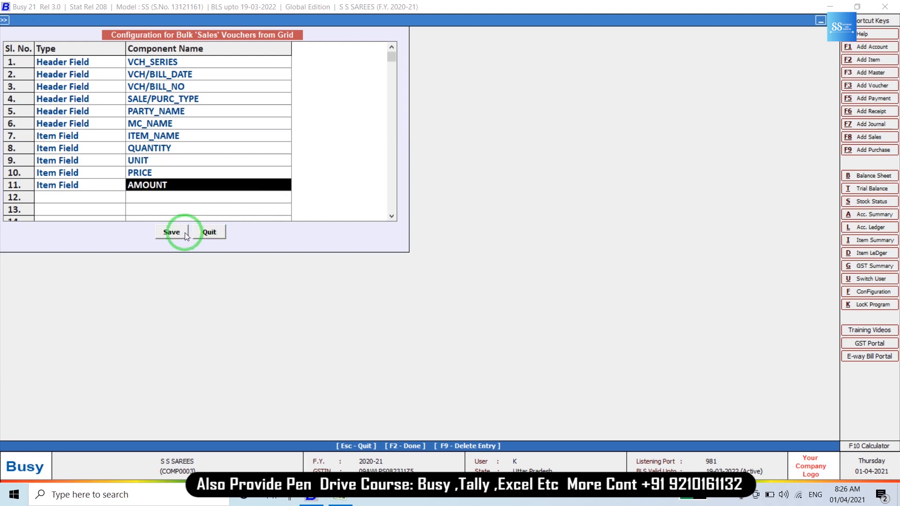
- Add STATION as a Header Field component in row 12, save the Ssss format and leave the format configuration
key("Return")
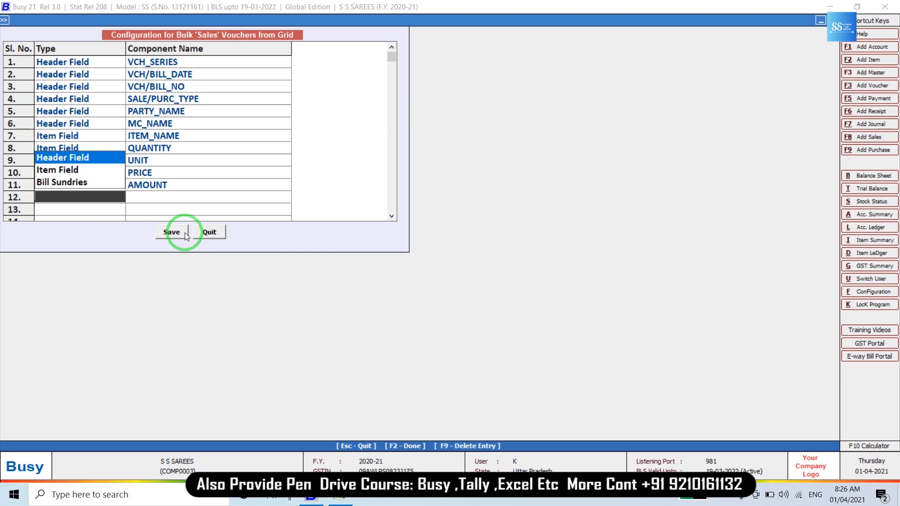
key("Return")
type("h")
key("Return")
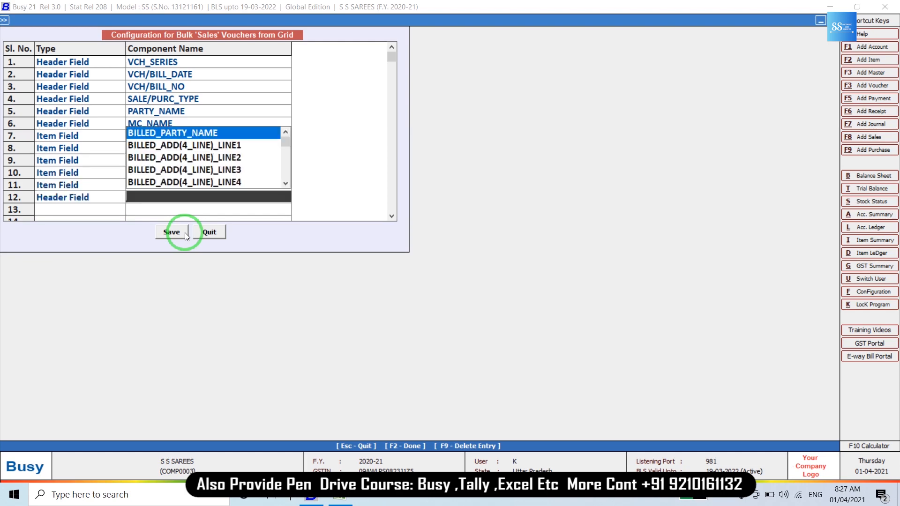
key("Down")
key("Down")
key("Down")
key("Down")
key("Down")
key("Down")
key("Down")
key("Down")
key("Down")
key("Down")
key("Down")
key("Down")
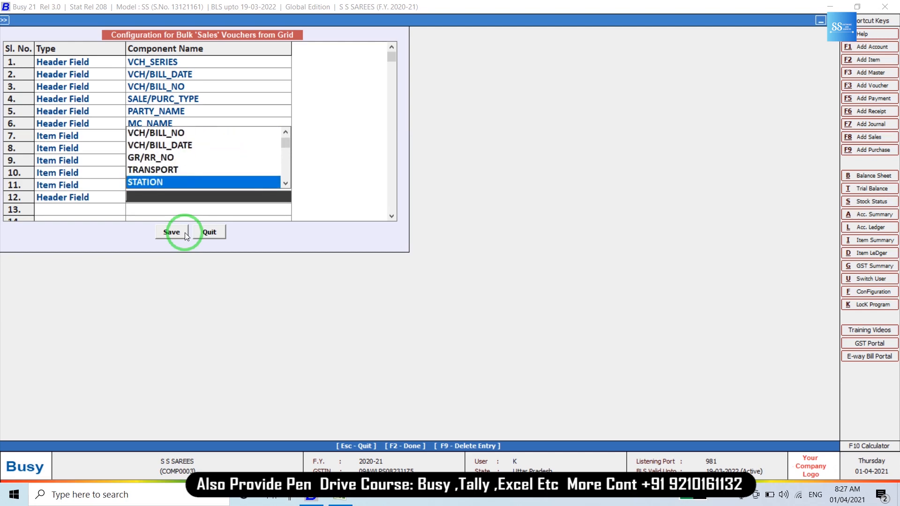
key("Up")
key("Down")
key("Return")
left_click(171, 232)
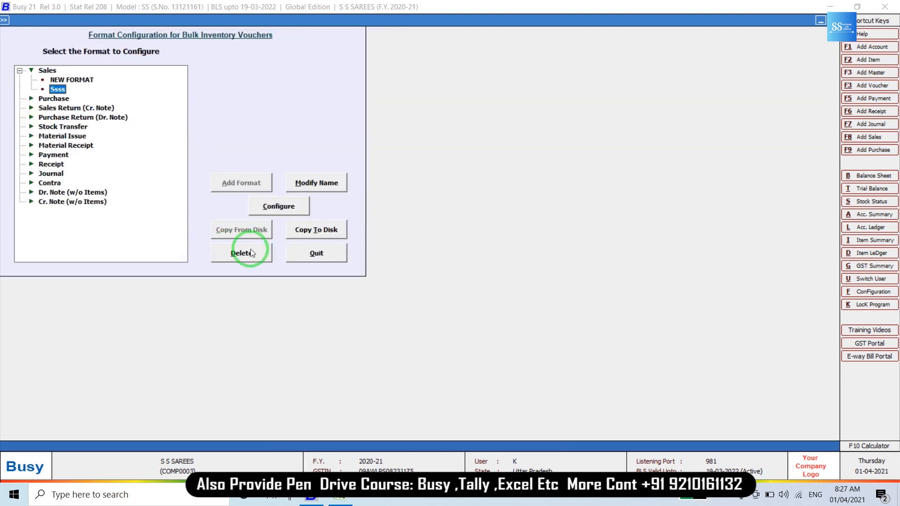
left_click(306, 252)
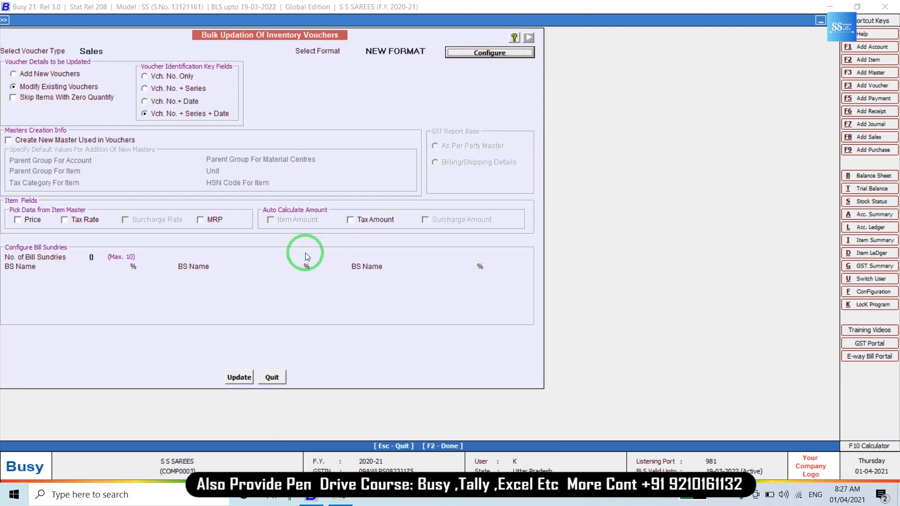
- Select the Ssss format for the bulk update and set it to modify existing vouchers
left_click(415, 51)
key("Down")
key("Return")
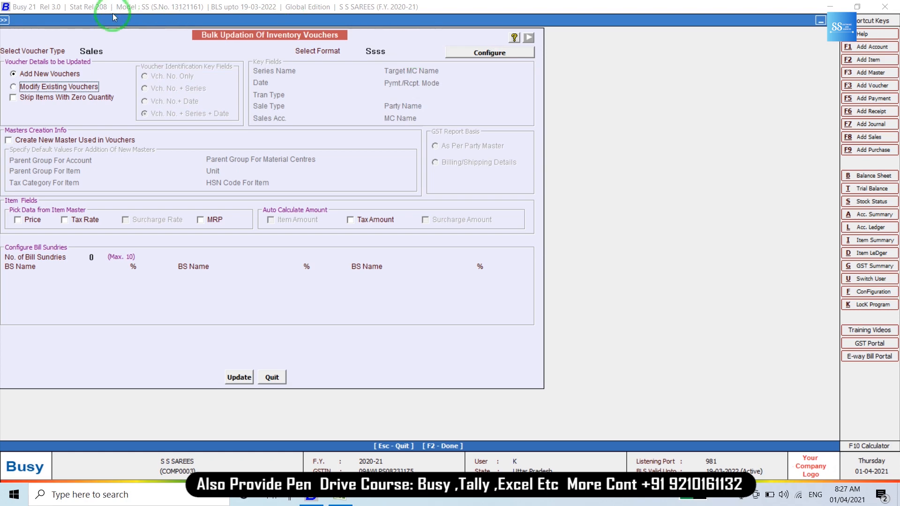
left_click(60, 87)
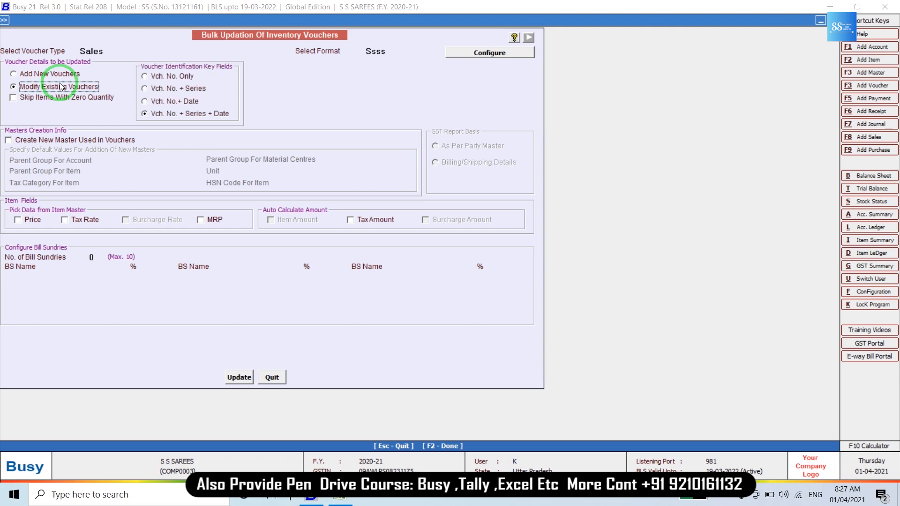
- Start the update with voucher numbering set to Manual, and load the Main series sales vouchers dated 01-05-2020 to 31-05-2020
left_click(239, 378)
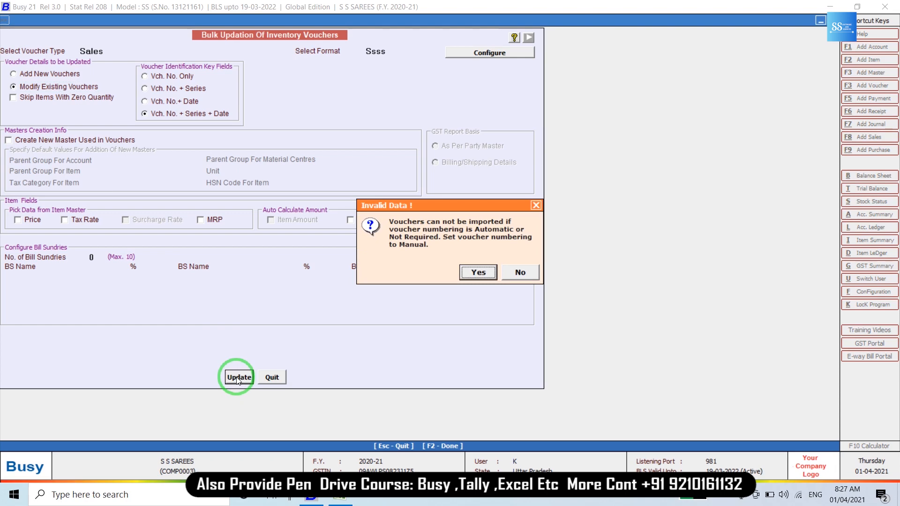
key("Return")
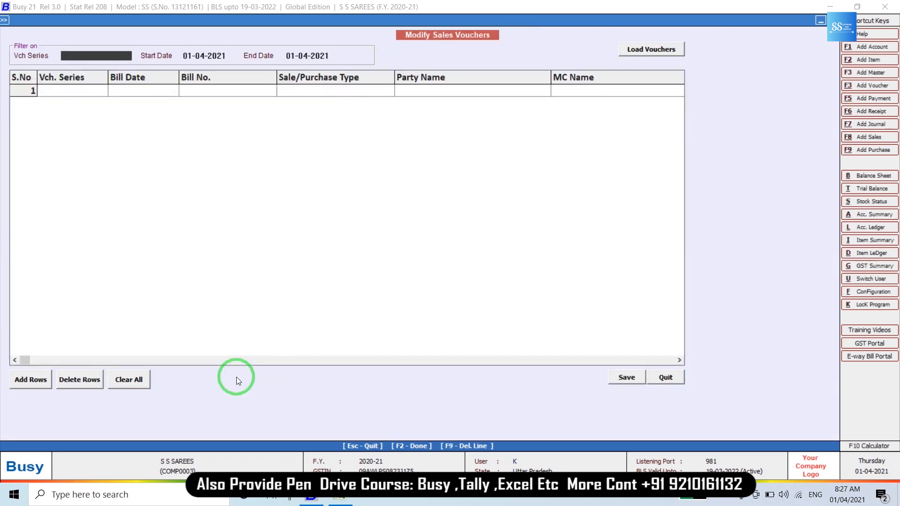
key("space")
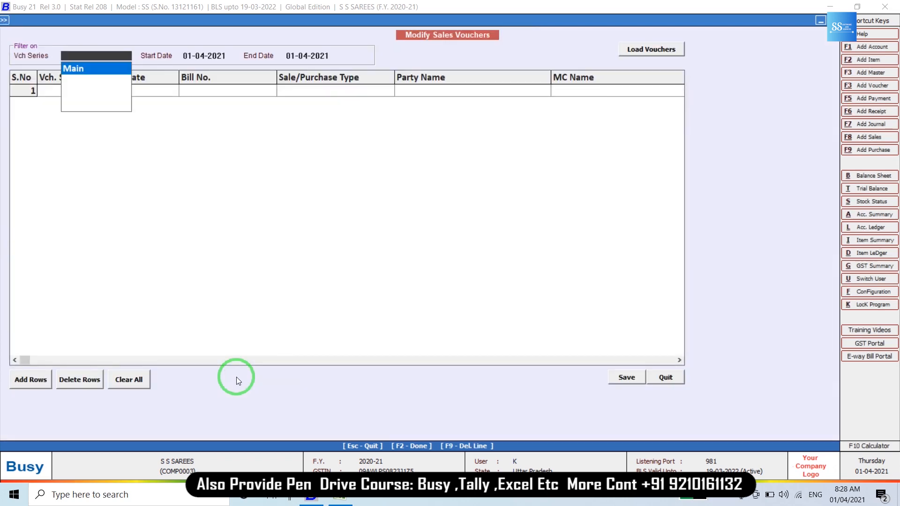
key("Return")
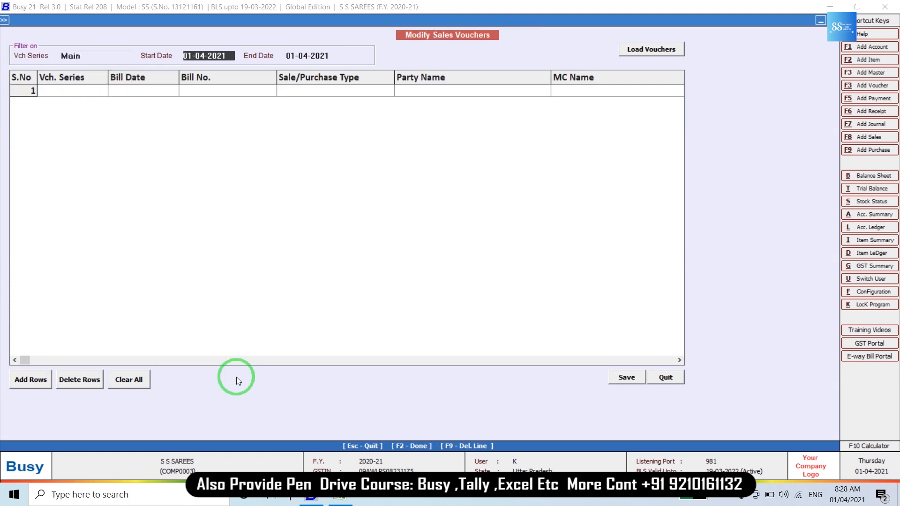
type("1-5")
key("Return")
type("31-5")
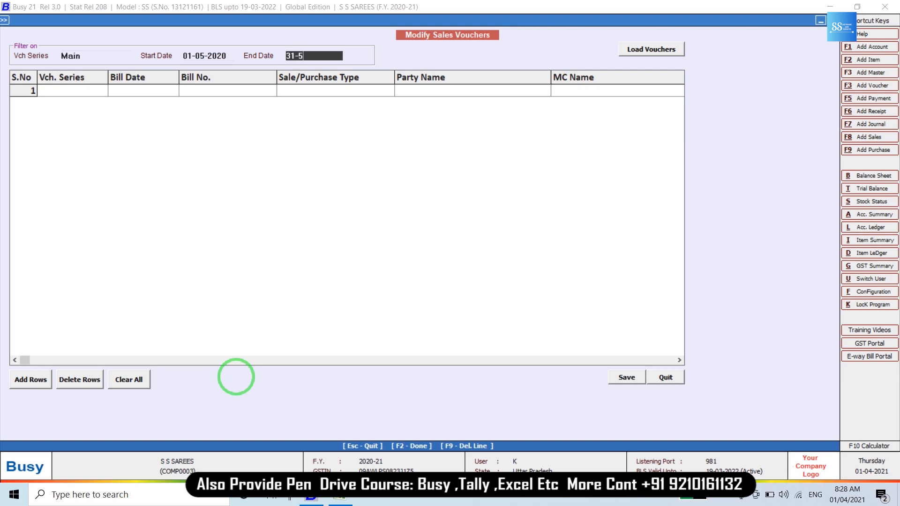
key("Return")
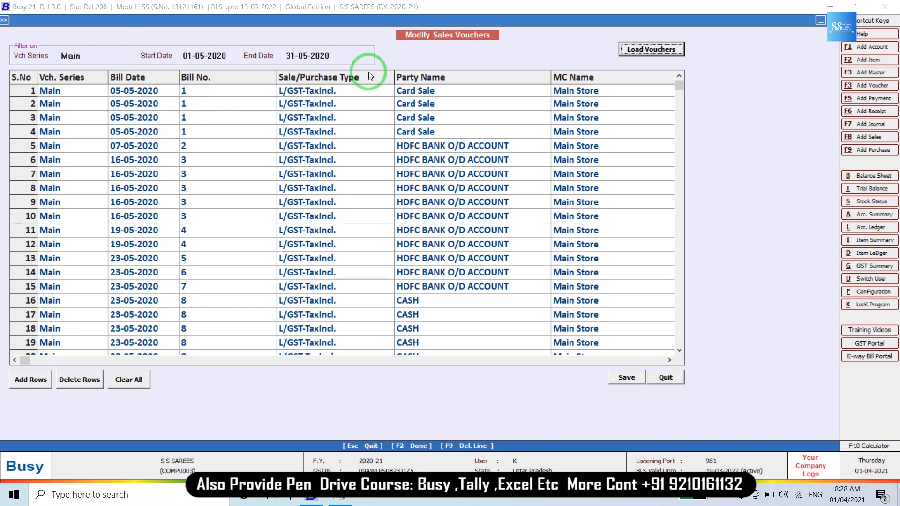
- Set the Station of the first voucher row to delhi
left_click(443, 96)
key("Return")
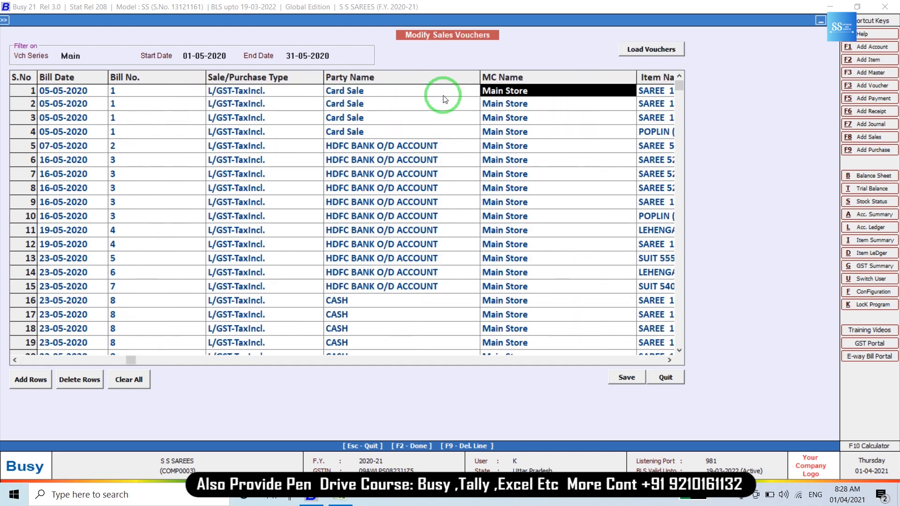
key("Return")
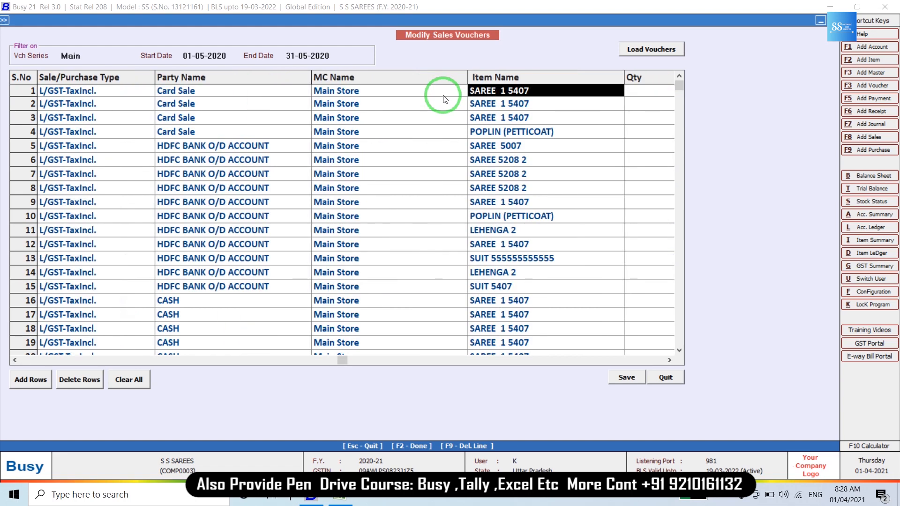
key("Return")
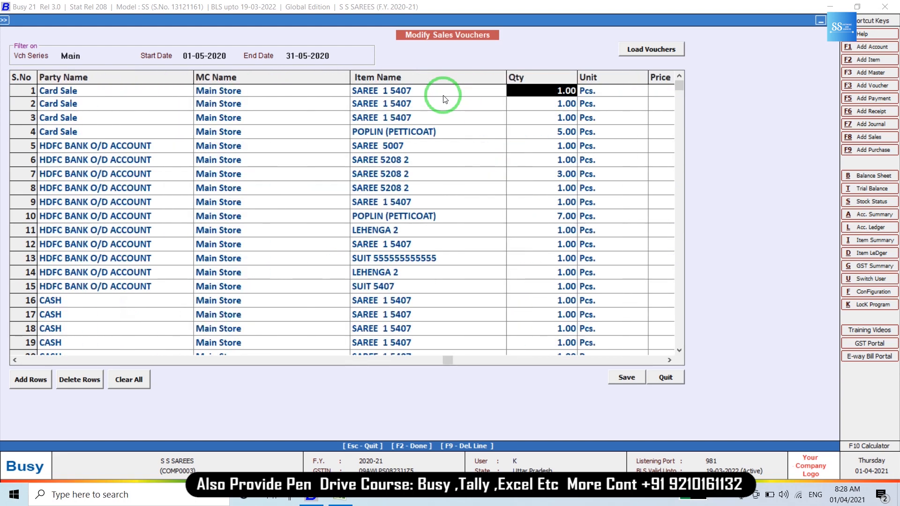
key("Return")
key("Return")
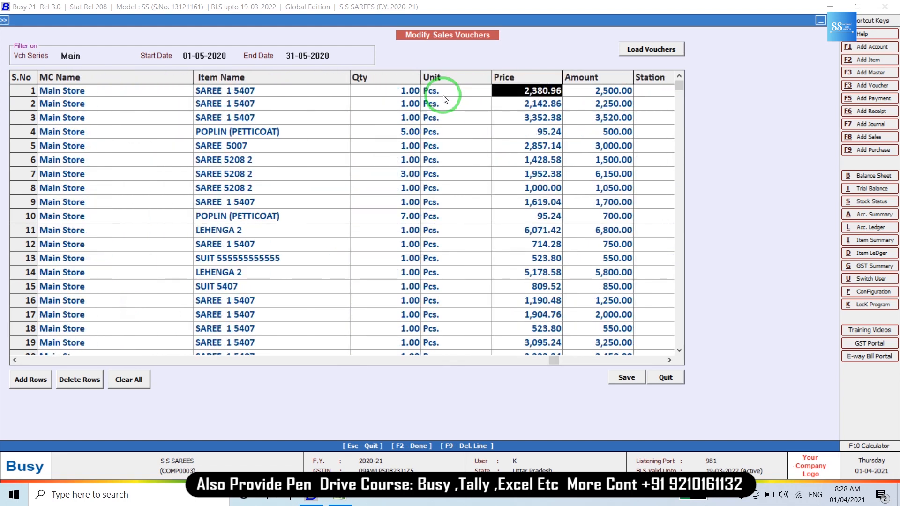
key("Return")
key("Return")
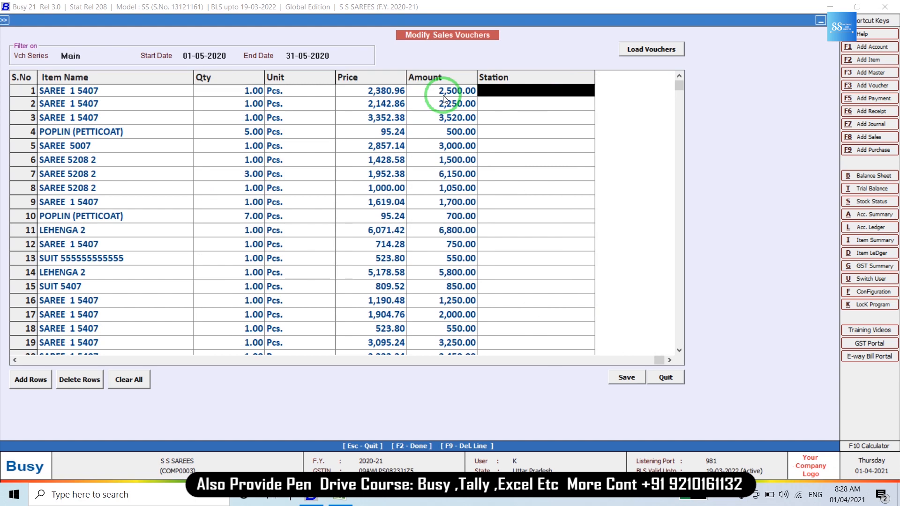
type("de")
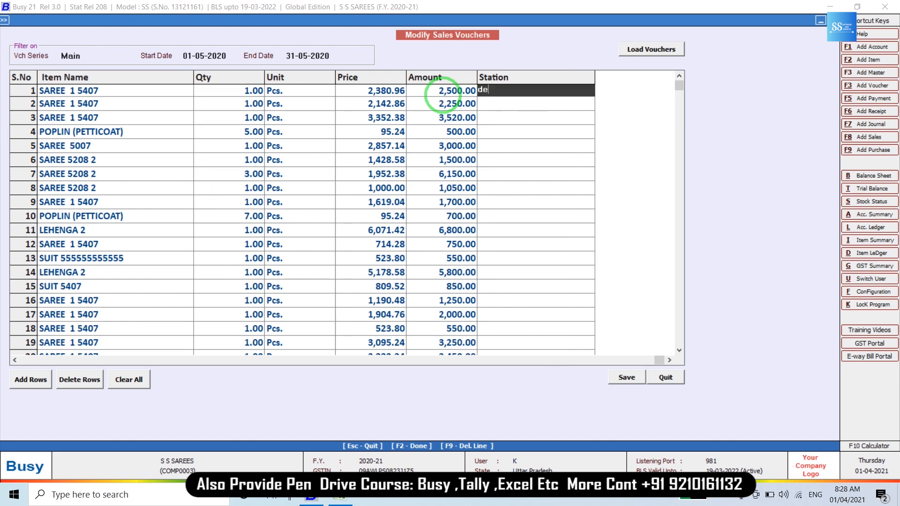
type("lhi")
key("Return")
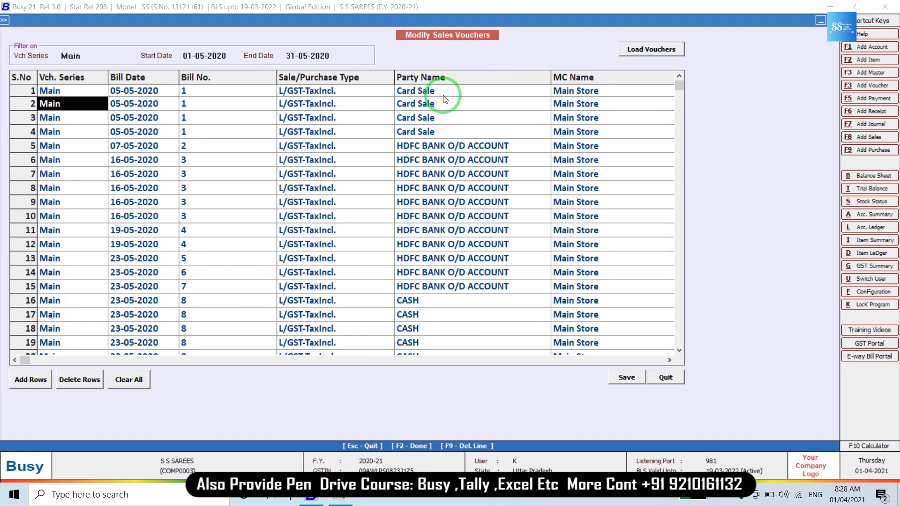
- Change the party name of bill no. 2 in row 5 to CARD
key("Return")
key("Return")
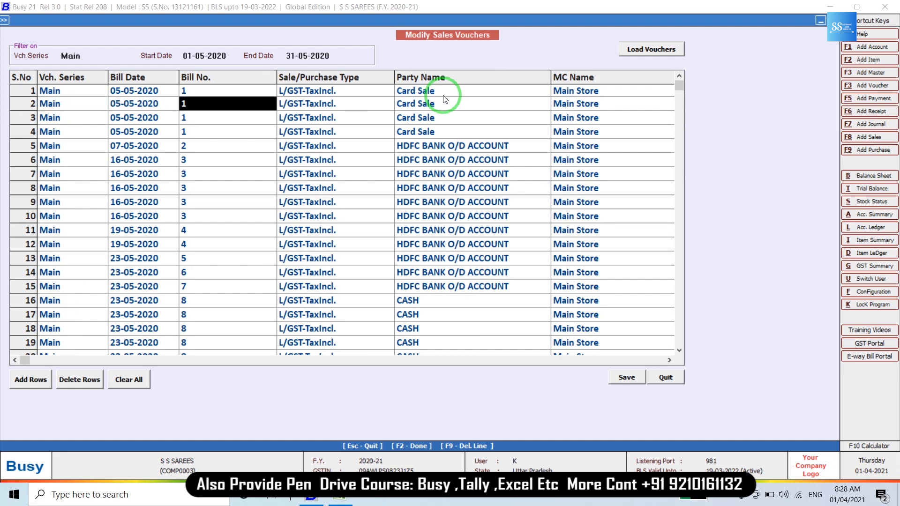
key("Up")
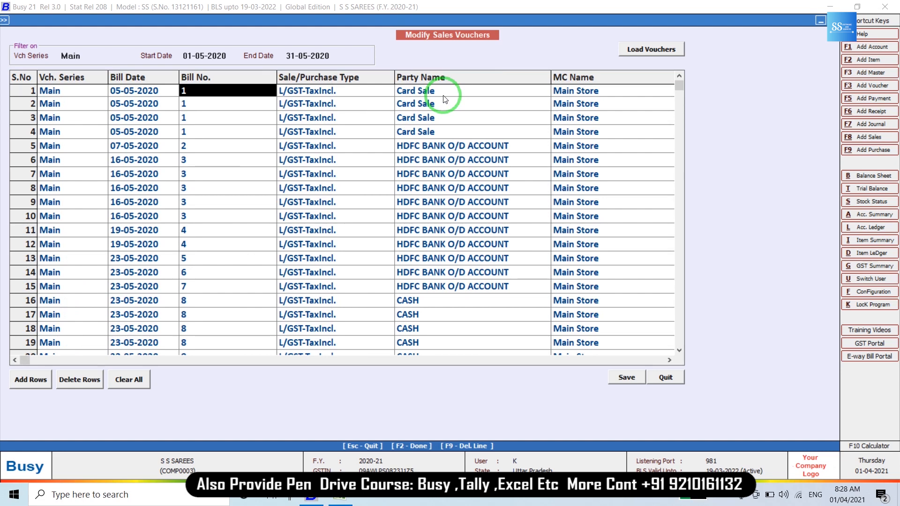
key("Down")
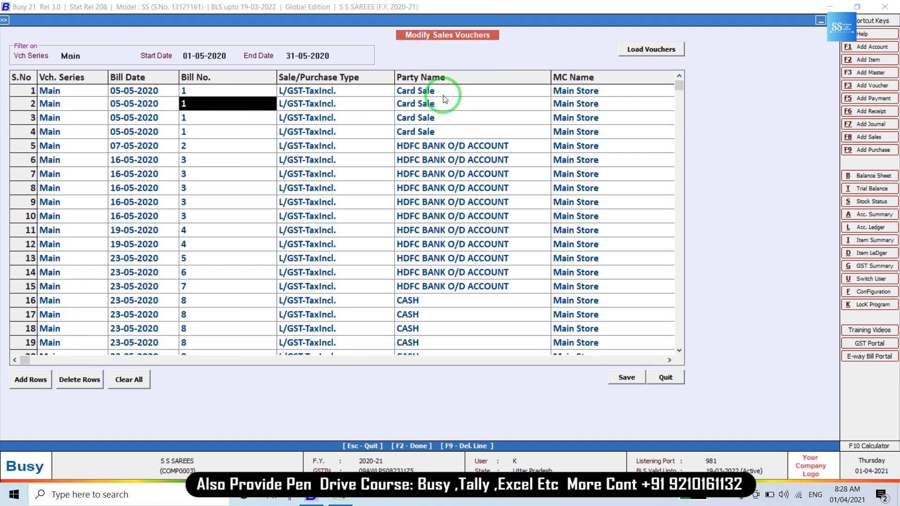
key("Down")
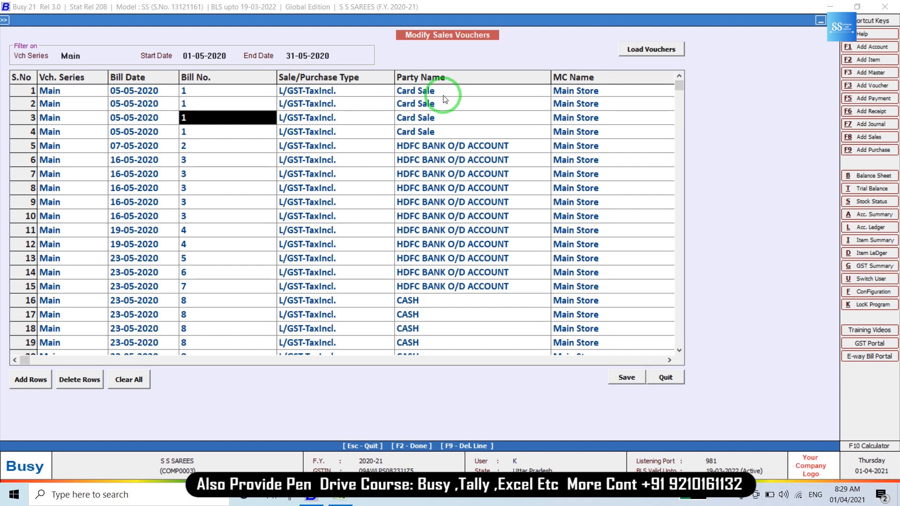
key("Right")
key("Right")
key("Down")
key("Down")
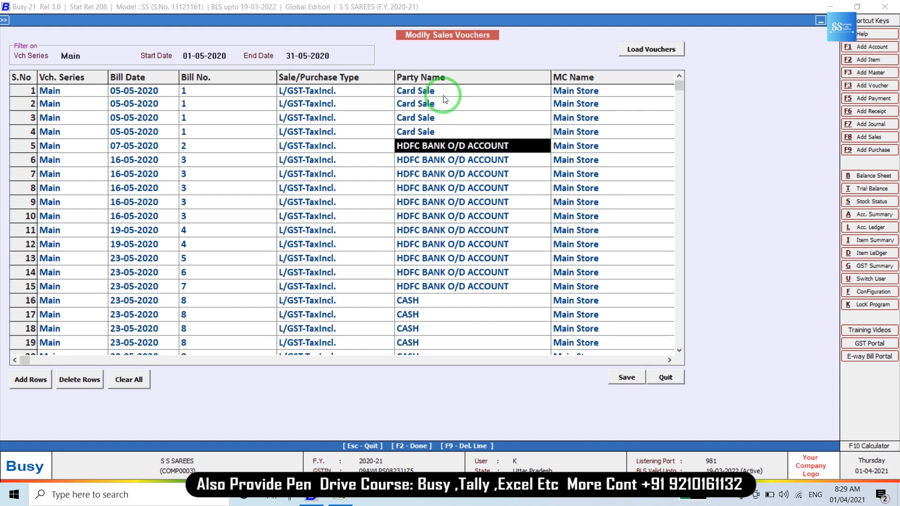
type("ca")
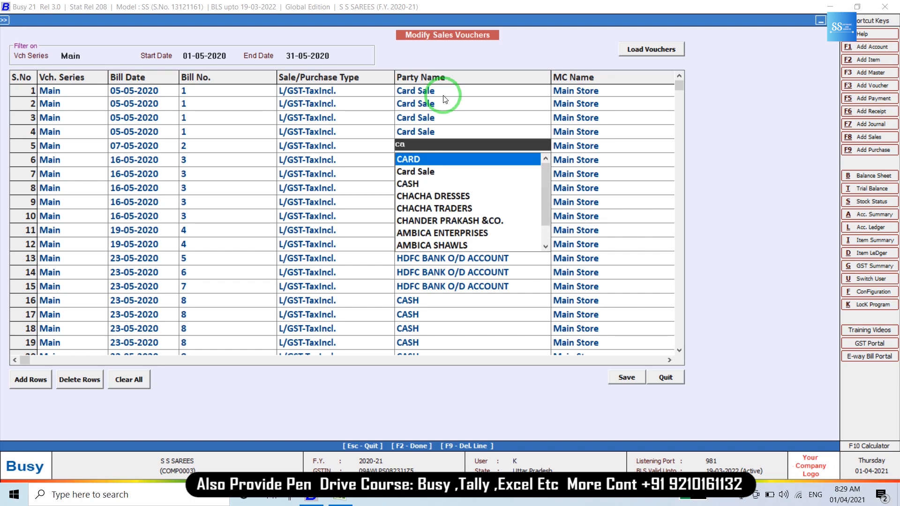
key("Return")
key("Left")
key("Down")
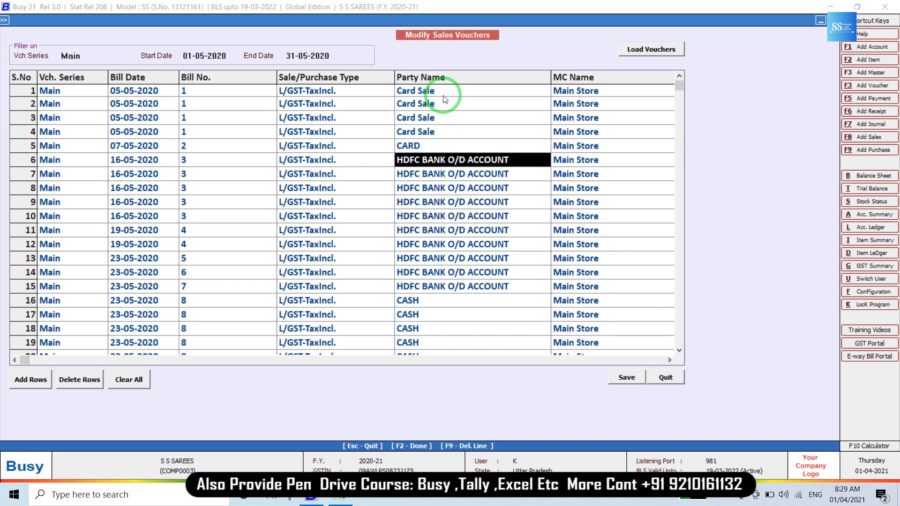
- Replace the HDFC BANK O/D ACCOUNT party with CARD in rows 6 to 15
key("ctrl+v")
key("Down")
key("ctrl+v")
key("Down")
type("CARD")
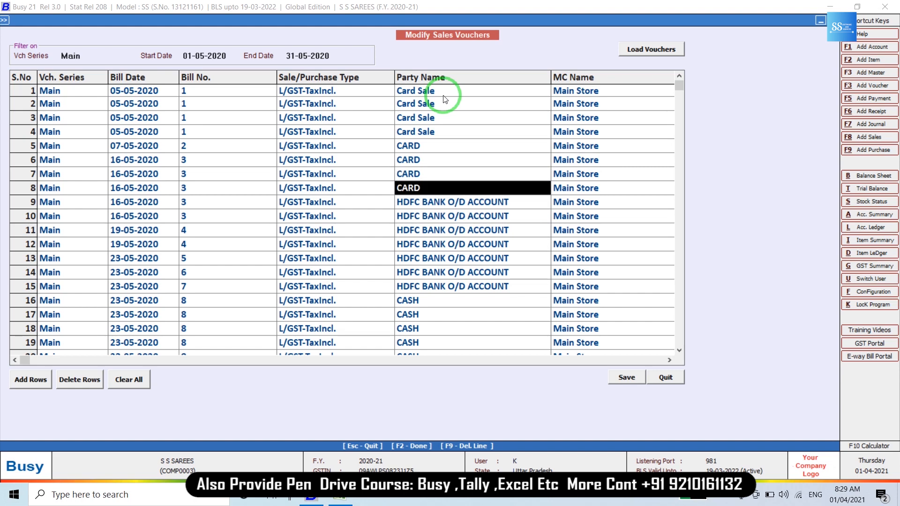
key("Down")
type("CARD")
key("Down")
key("ctrl+v")
key("Down")
key("ctrl+v")
key("Down")
key("ctrl+v")
key("Down")
key("ctrl+v")
key("Down")
key("ctrl+v")
key("Down")
key("ctrl+v")
- Replace the party with CARD in the remaining HDFC BANK O/D ACCOUNT rows, from row 22 onward
key("Down")
key("Down")
key("Down")
key("Down")
key("Down")
key("Down")
key("Down")
key("Down")
key("Down")
key("Down")
key("Down")
key("Down")
key("Down")
key("Down")
key("Down")
key("Down")
key("Down")
key("Down")
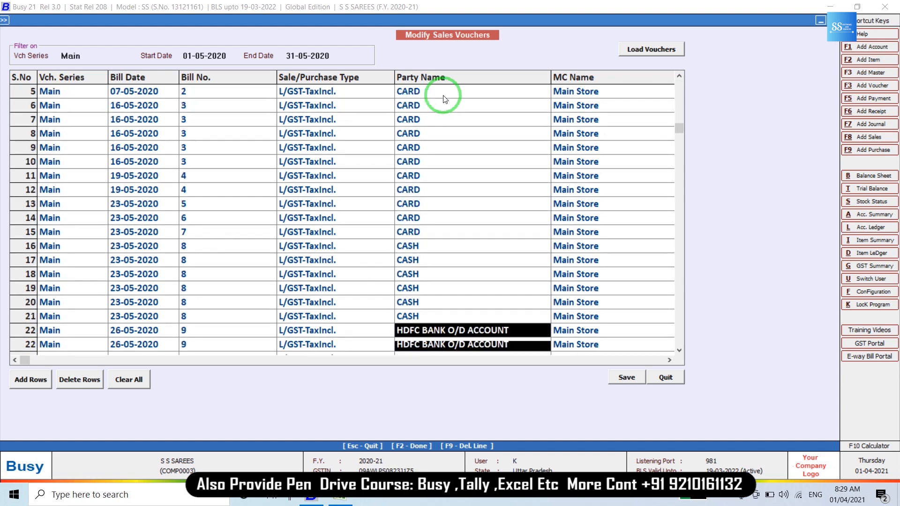
key("Down")
key("Down")
key("Up")
key("Up")
key("Up")
key("Up")
key("Up")
key("Up")
key("Up")
key("Up")
key("Up")
key("Up")
key("Up")
key("Up")
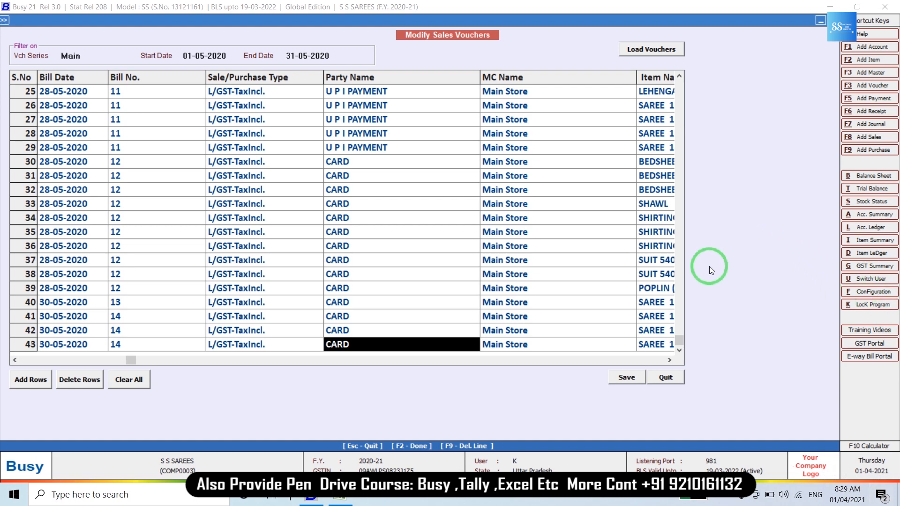
- Save the modified sales vouchers, overwriting all the existing ones
left_click(632, 376)
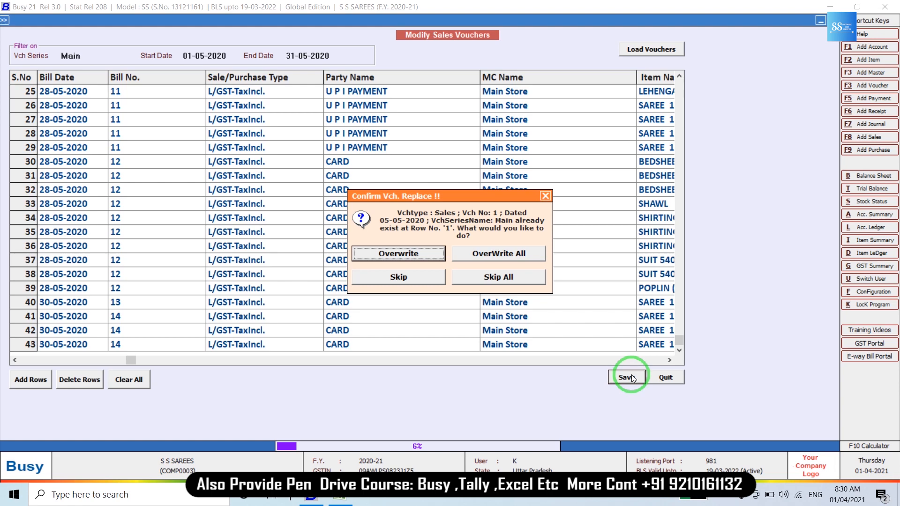
left_click(509, 256)
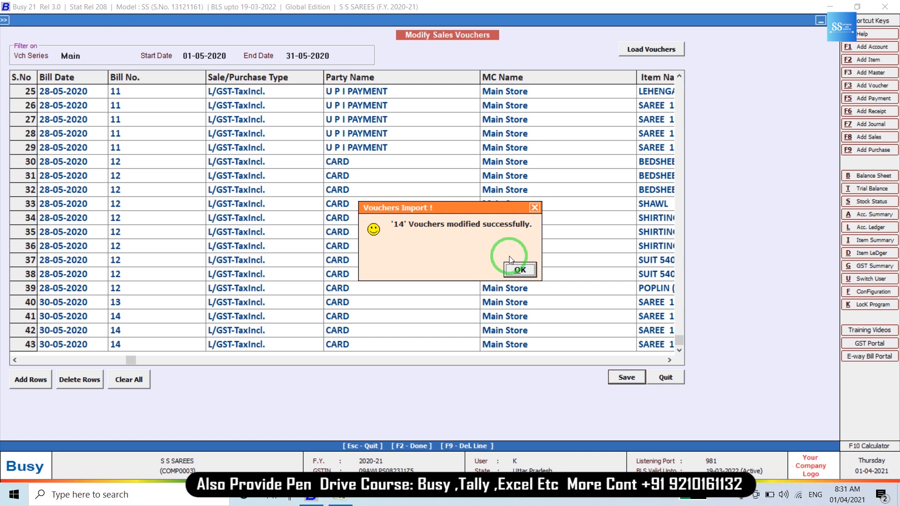
left_click(519, 270)
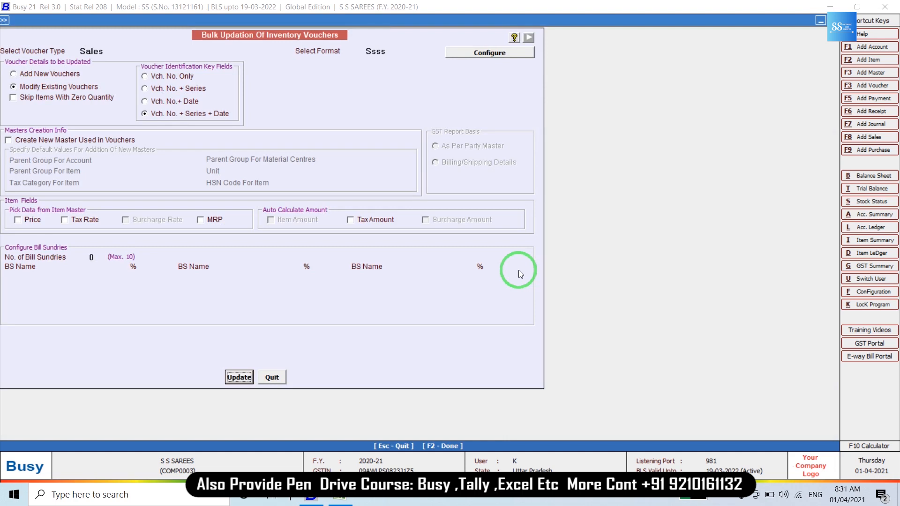
- Check the account ledger of CARD from 01-05-2020 to 31-05-2020 for the reassigned sales, and close it
key("alt+l")
type("card")
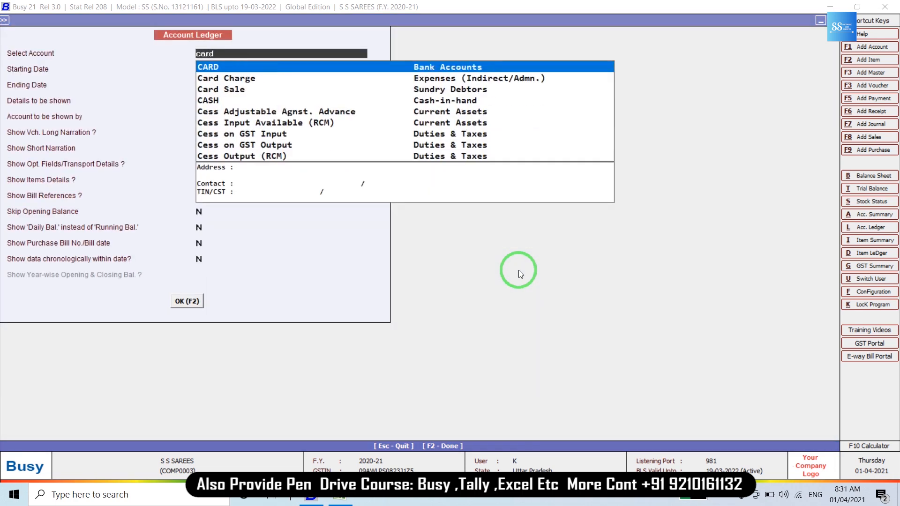
key("Return")
type("1-5")
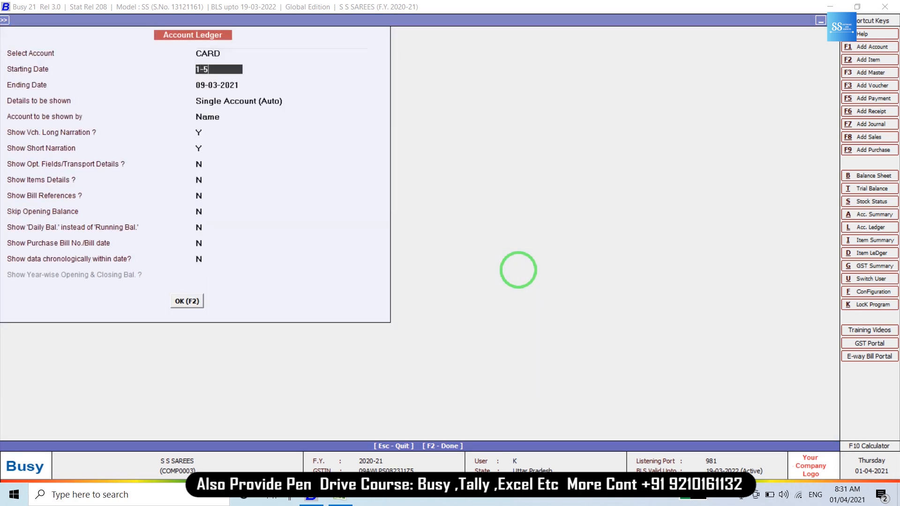
key("Return")
type("31-5")
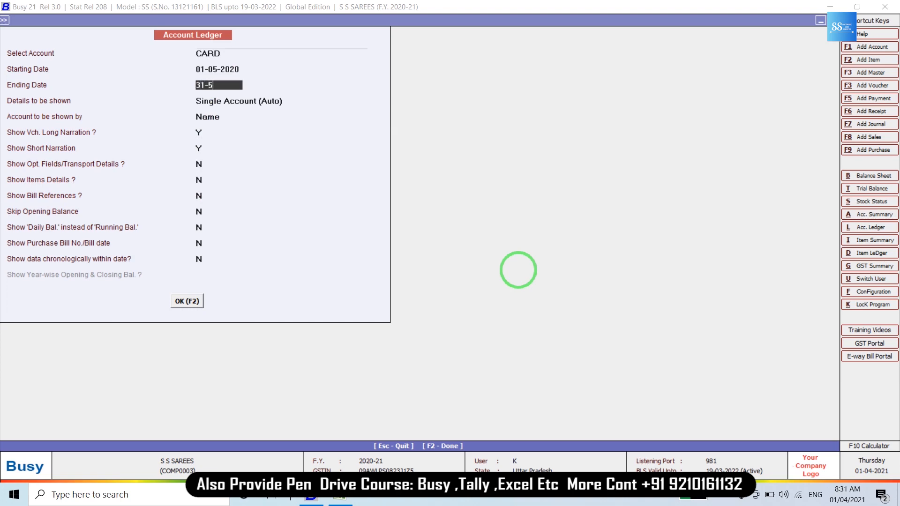
key("Return")
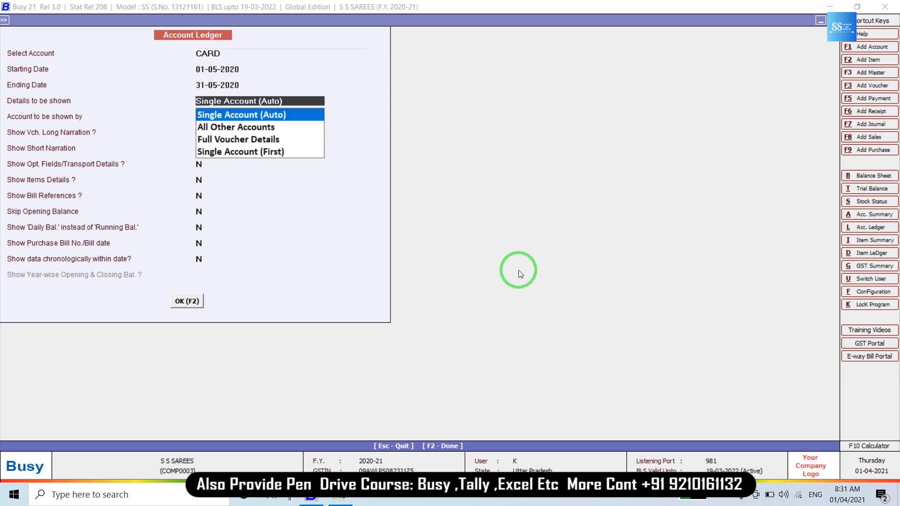
key("F2")
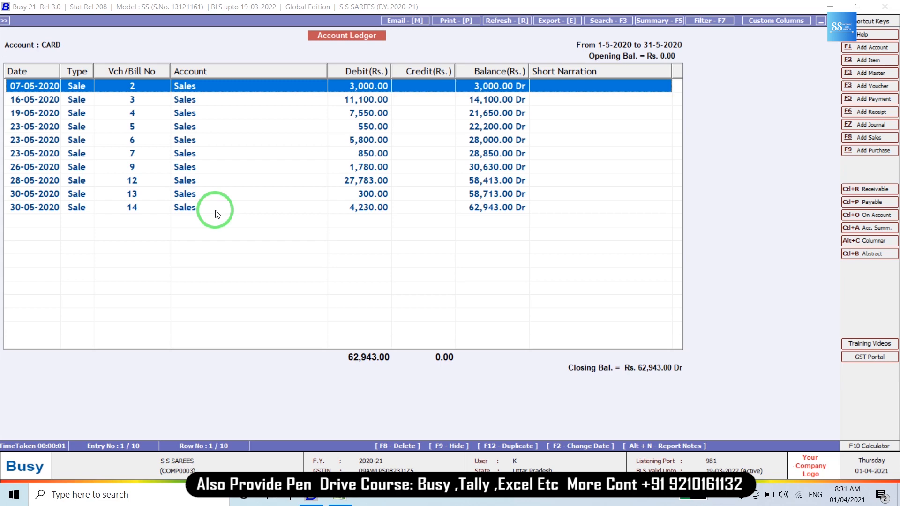
key("Escape")
key("Escape")
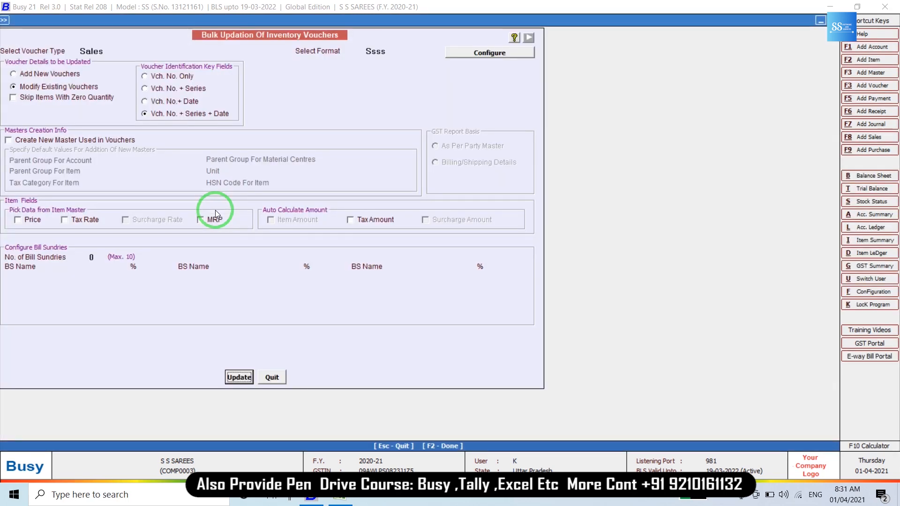
- Leave the bulk update form and locate Bulk Voucher Creation / Modification among the bulk updations
key("Escape")
key("Escape")
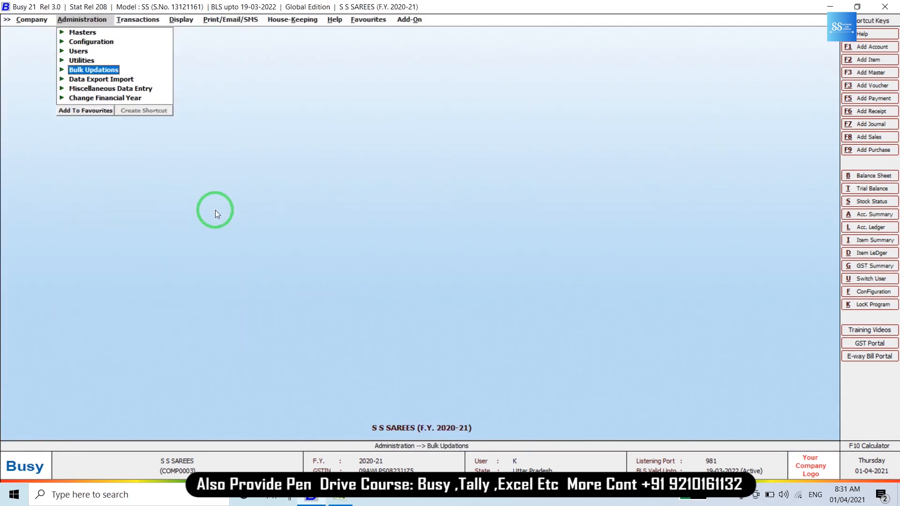
key("Return")
key("Down")
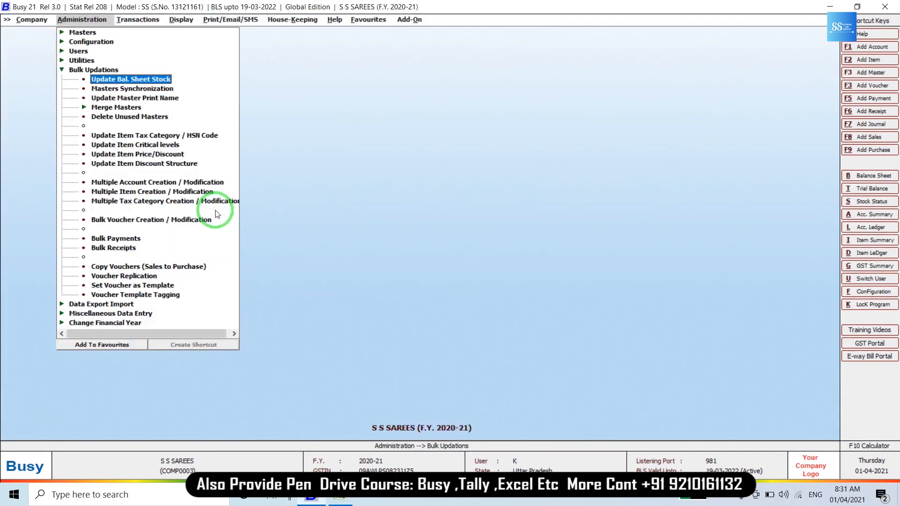
key("Down")
key("Down")
key("Down")
key("Down")
key("Down")
key("Down")
key("Down")
key("Down")
key("Down")
key("Down")
key("Down")
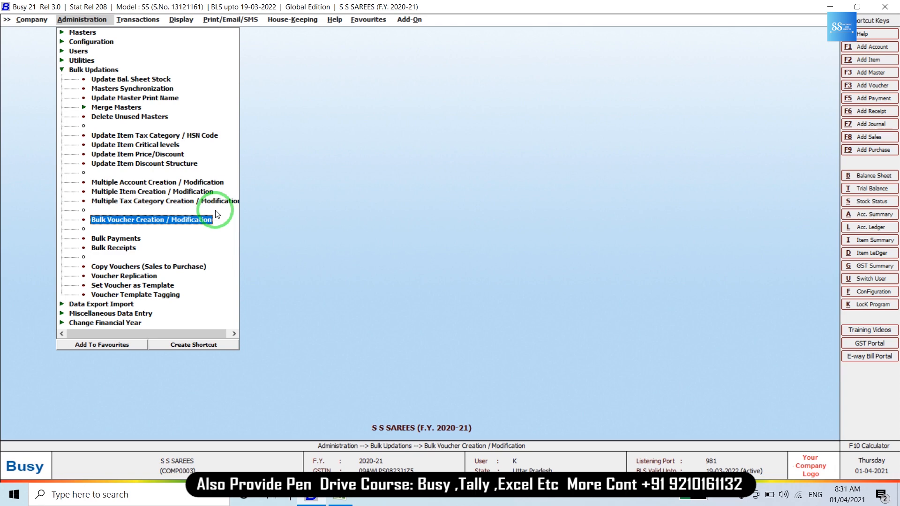
- Open Bulk Voucher Creation / Modification from the bulk updations
key("Escape")
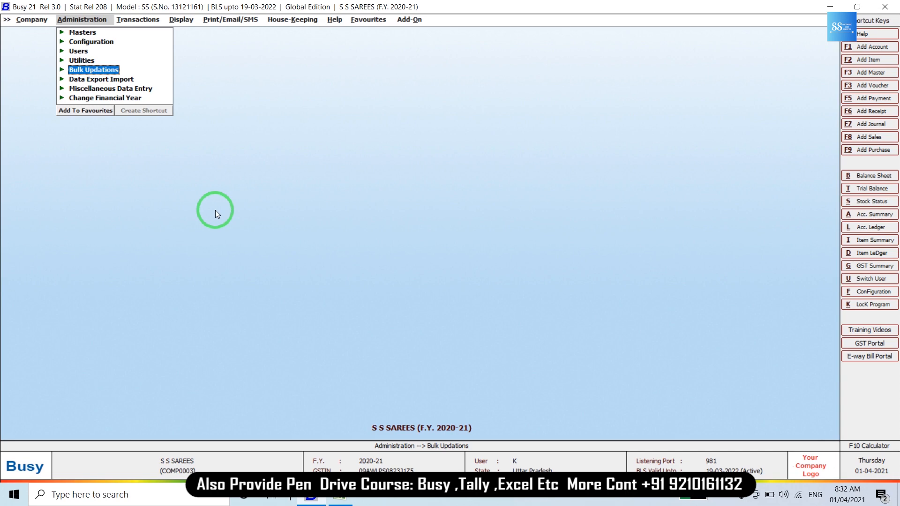
key("Return")
key("Down")
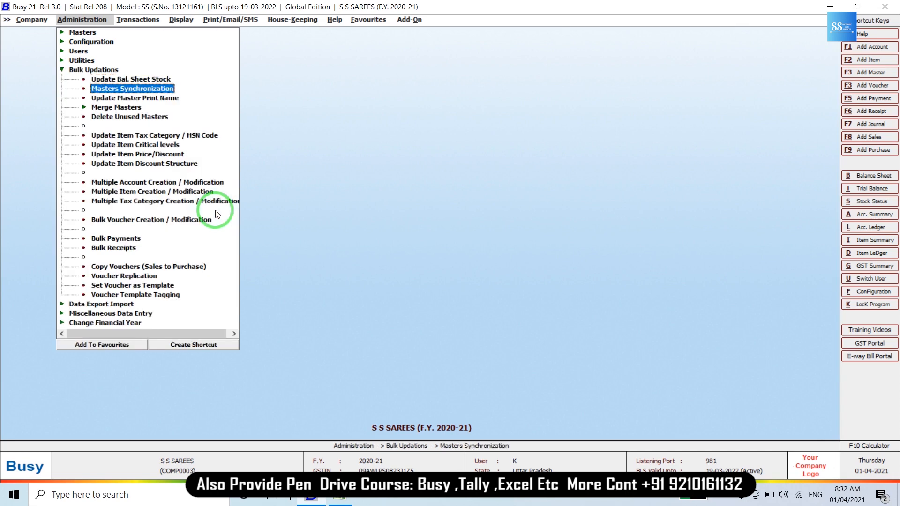
key("Down")
key("Down")
key("Down")
key("Down")
key("Down")
key("Down")
key("Down")
key("Down")
key("Down")
key("Down")
key("Down")
key("Down")
key("Down")
key("Down")
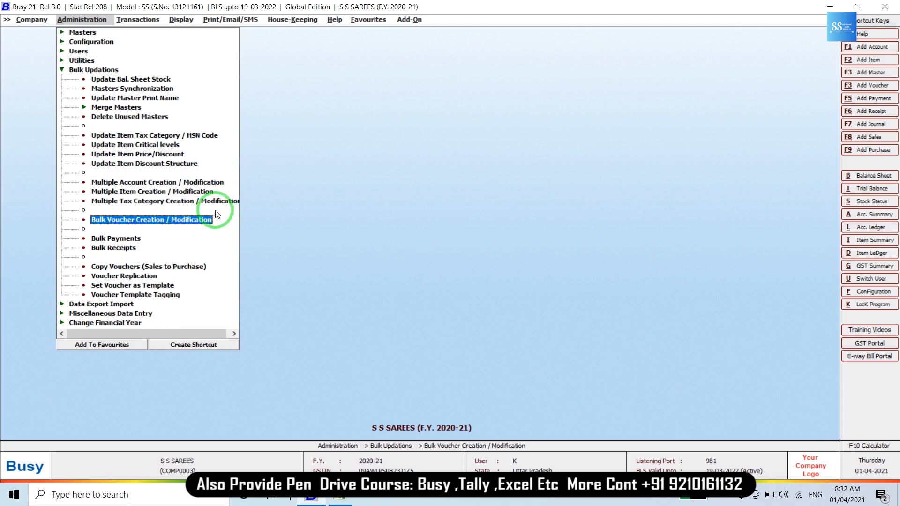
key("Return")
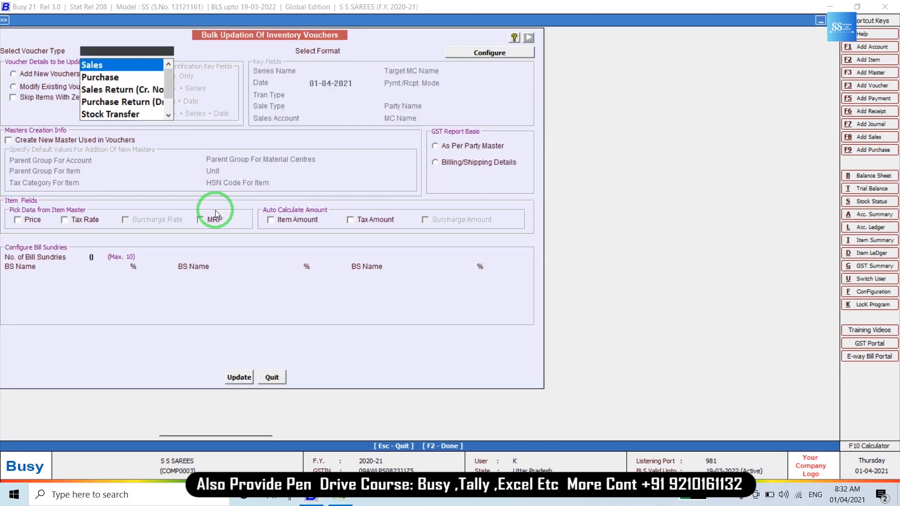
- Set up the bulk update for Sales vouchers with the Ssss format and the option to add new vouchers
key("Return")
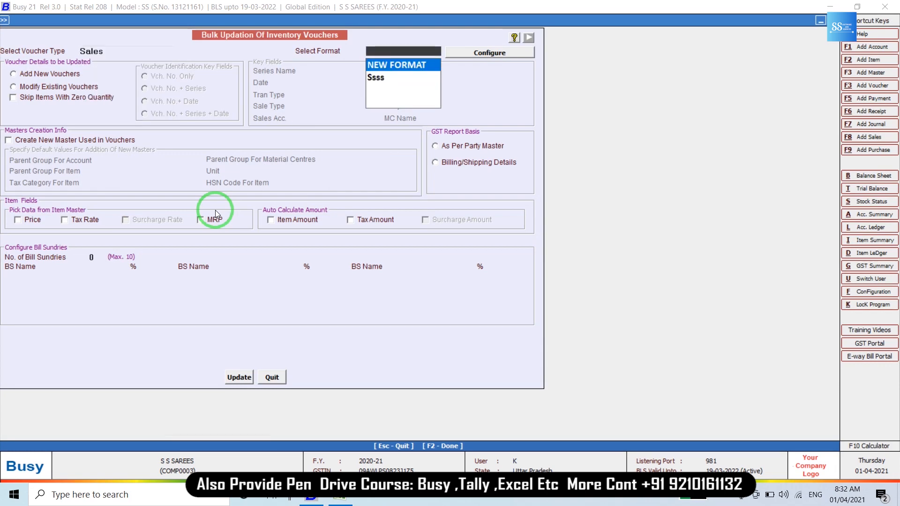
key("Down")
key("Return")
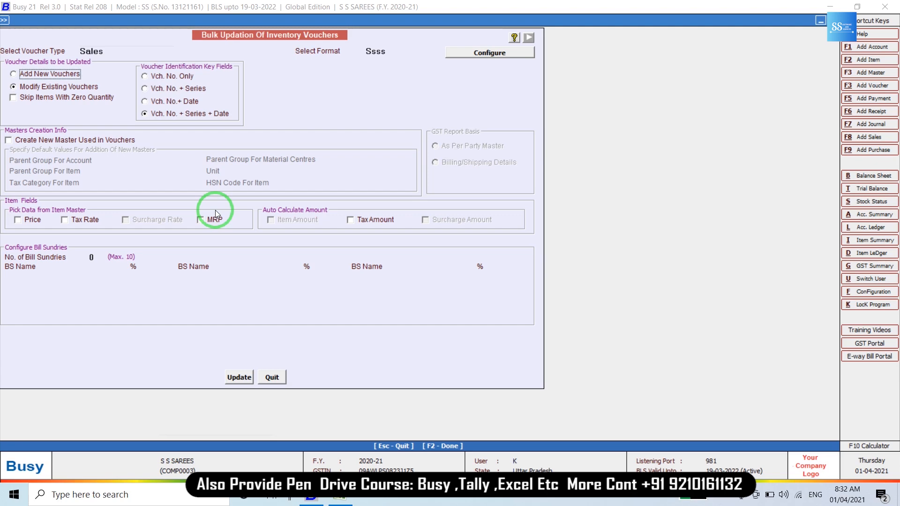
left_click(39, 76)
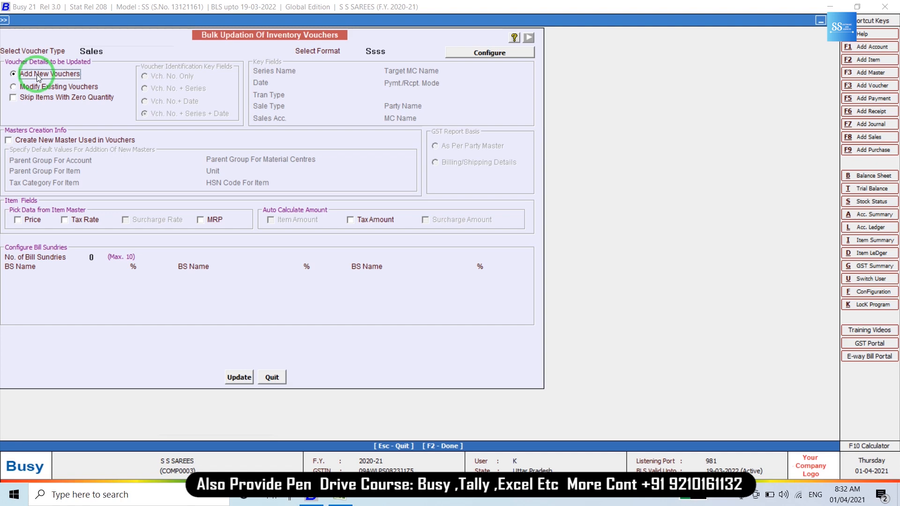
- Enable new master creation with defaults Sundry Debtors, General, GST 5%, Godowns and HSN 8503, and start the update with manual voucher numbering
left_click(55, 145)
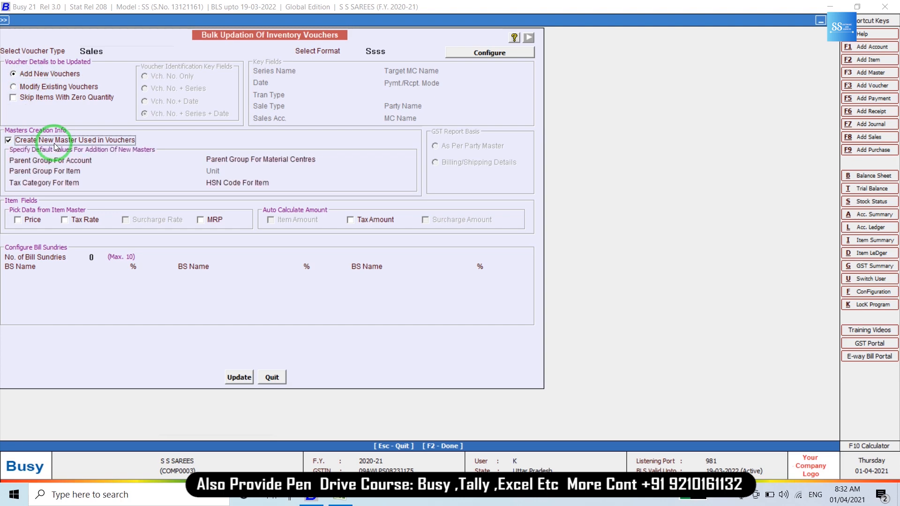
key("Return")
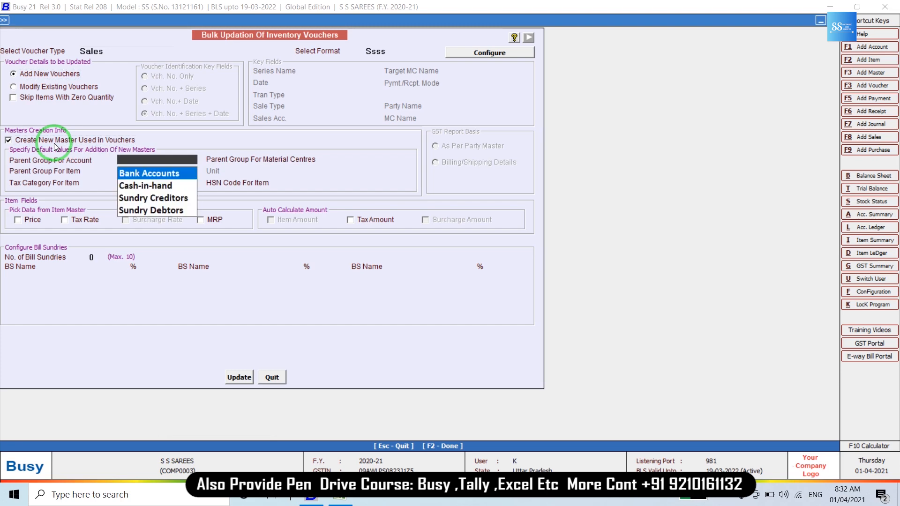
type("sun")
key("Down")
key("Return")
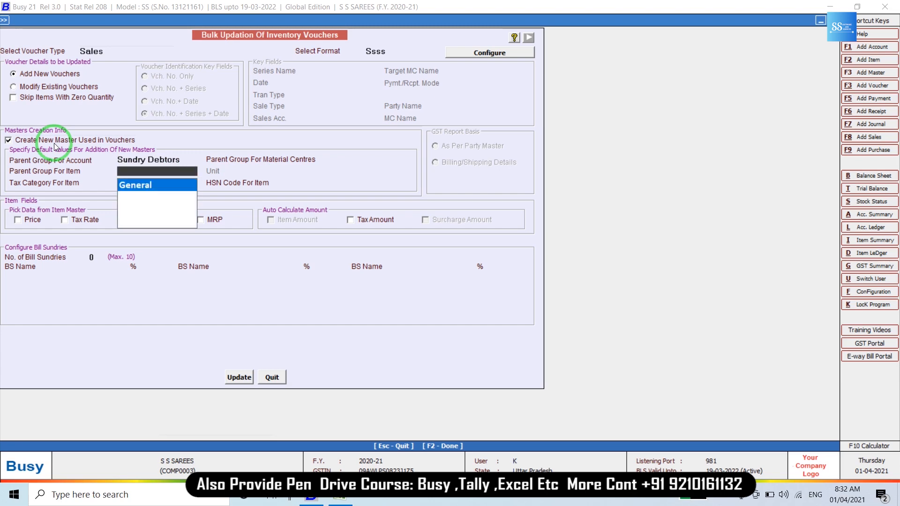
key("Return")
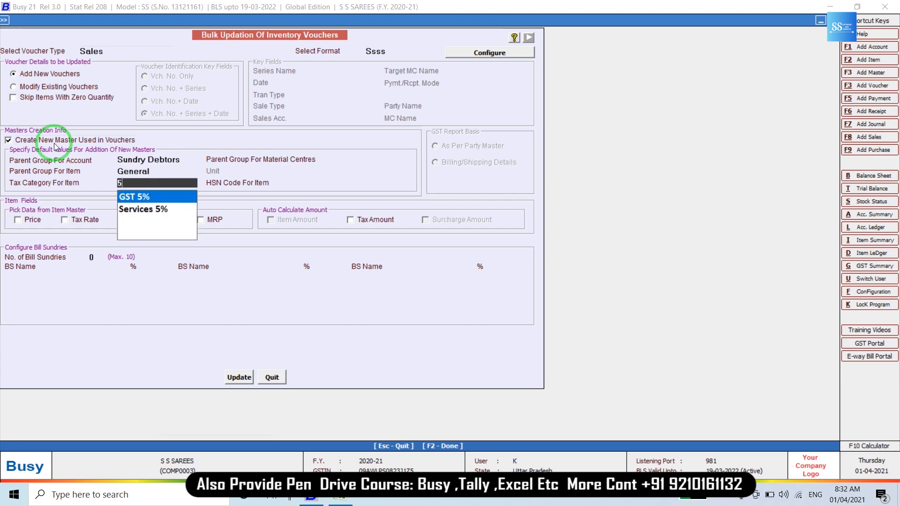
key("Return")
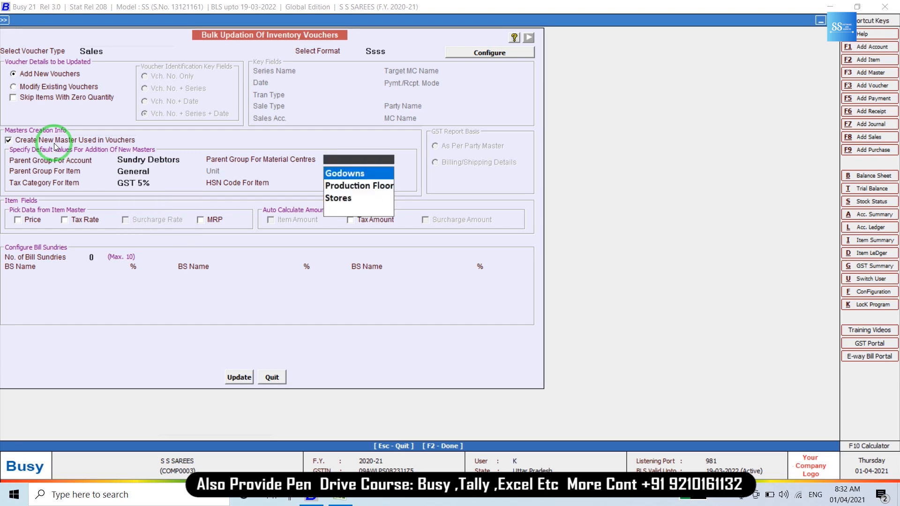
key("Return")
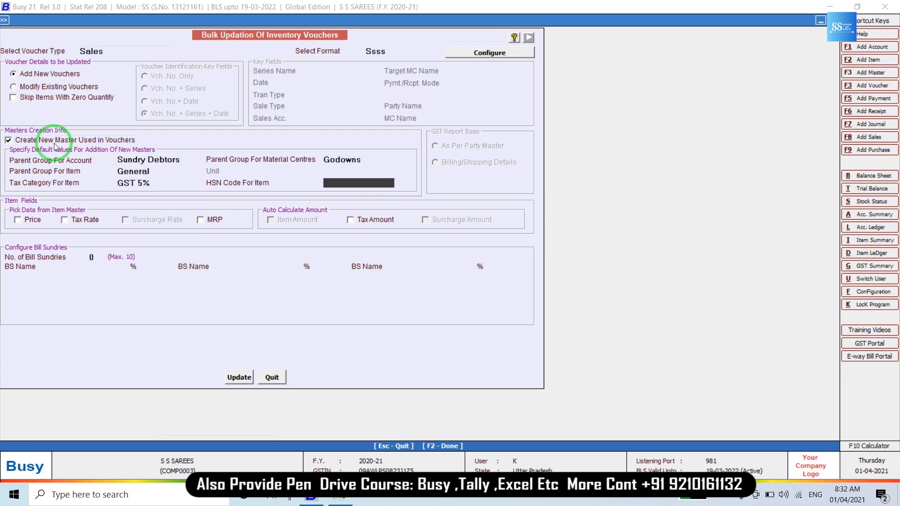
type("8503")
key("Return")
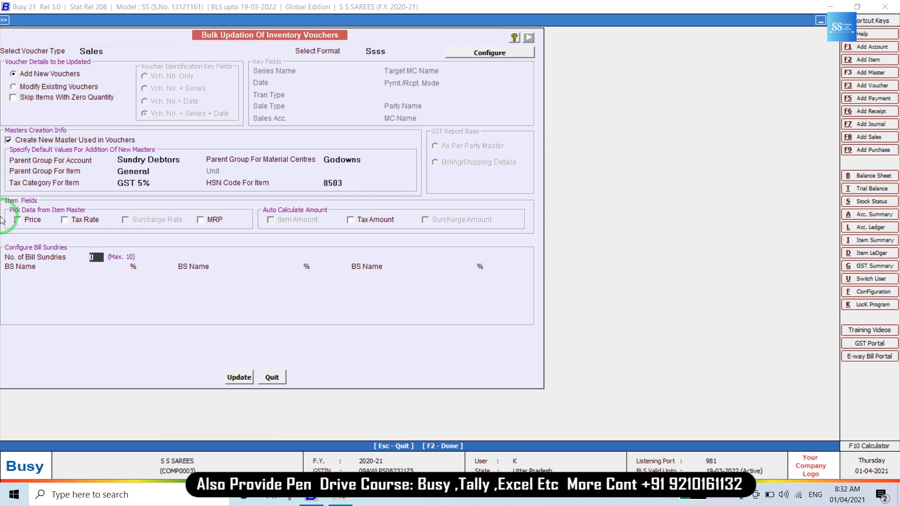
left_click(240, 379)
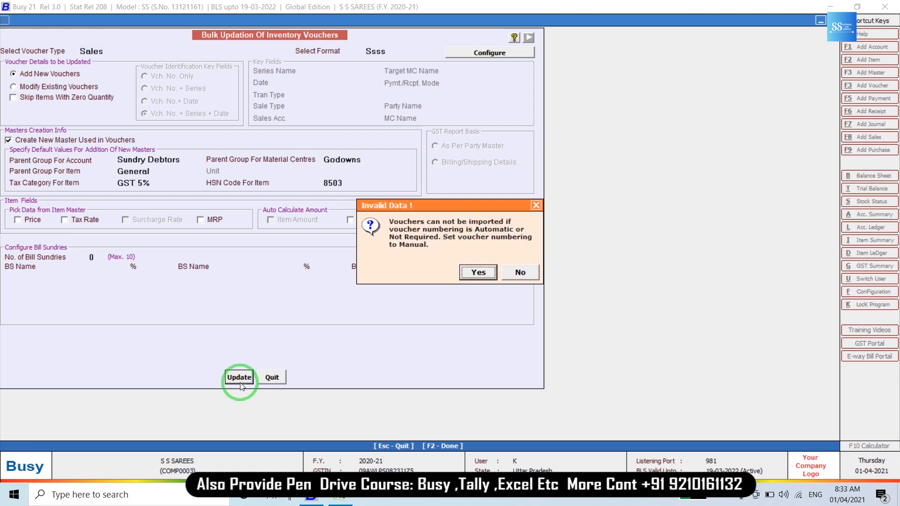
key("Return")
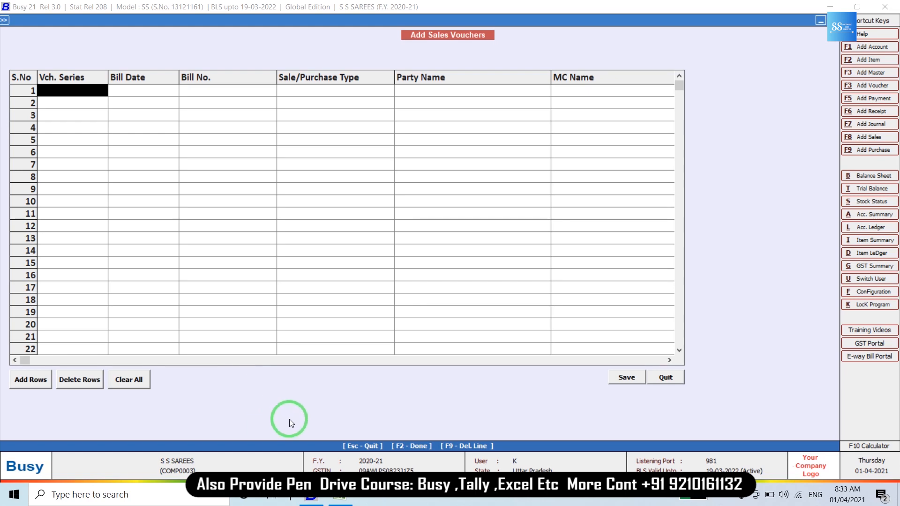
- Switch to the BULK UPDATION workbook in Excel and copy the sales data rows A2:K8 without the header
left_click(340, 496)
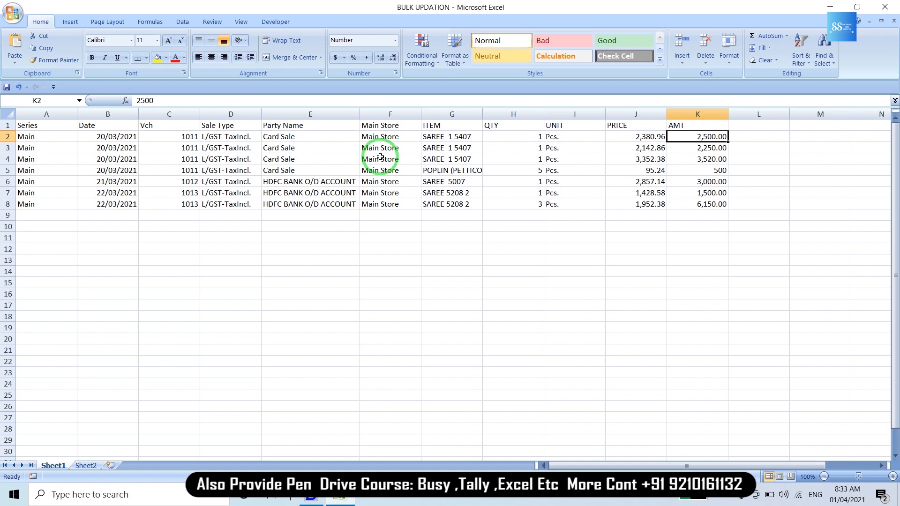
left_click(254, 139)
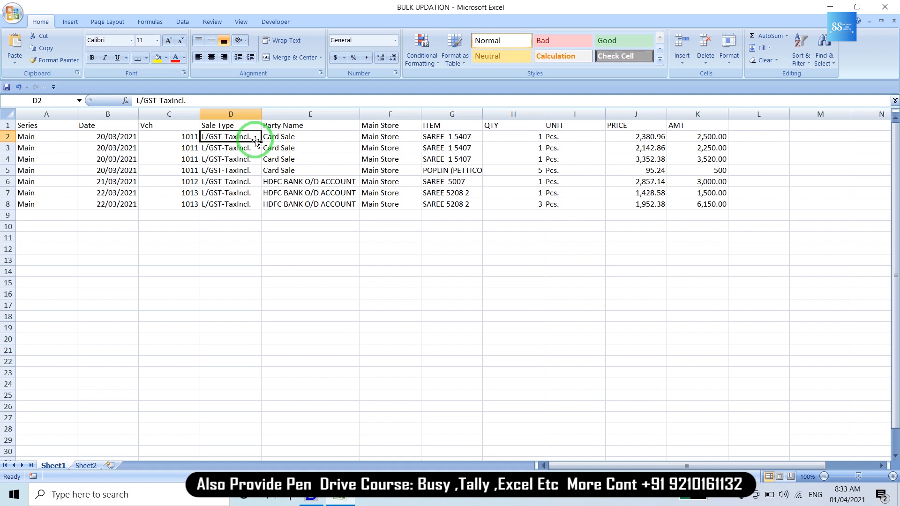
key("Left")
key("Left")
key("Left")
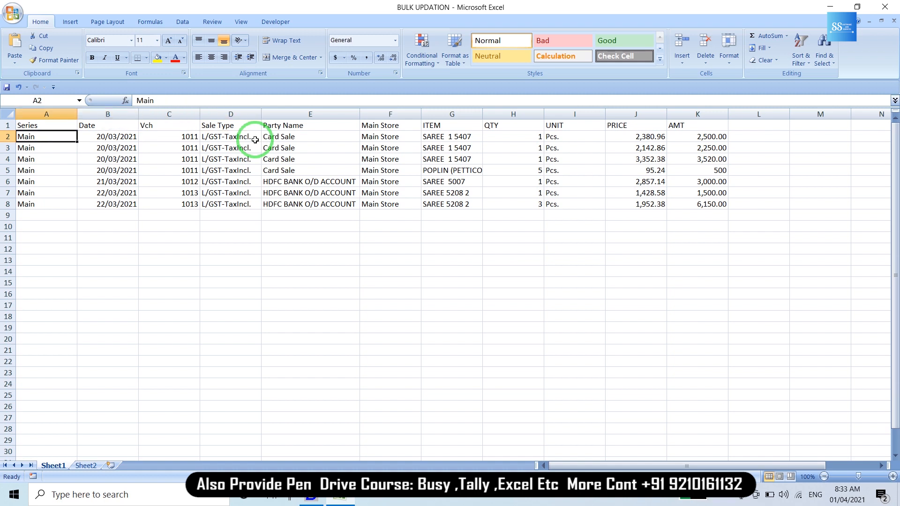
key("ctrl+shift+Right")
key("ctrl+shift+Down")
key("ctrl+c")
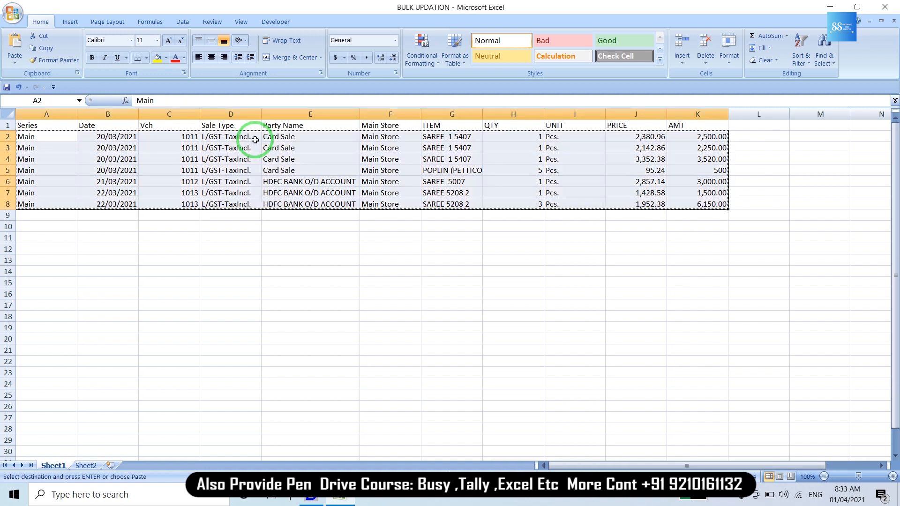
- Switch back to Busy, paste the copied rows into the Add Sales Vouchers grid, save them and close the grid
key("alt+Tab")
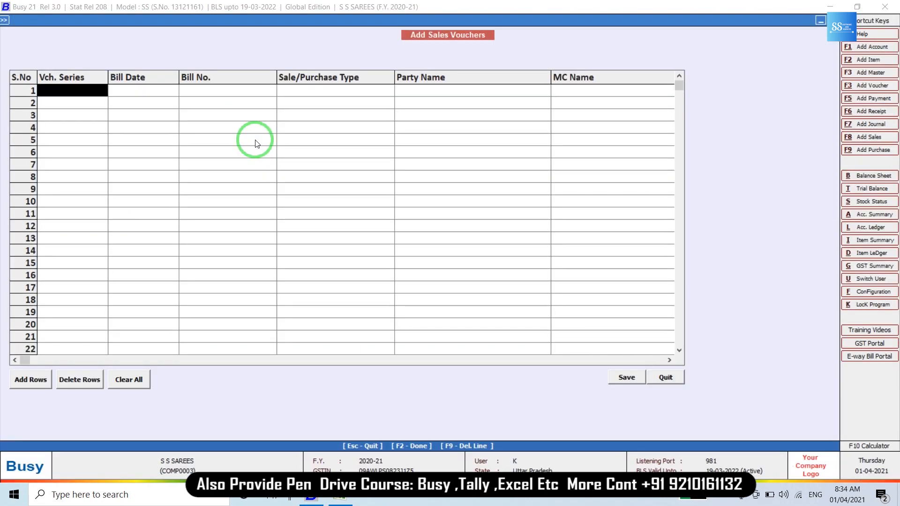
key("ctrl+v")
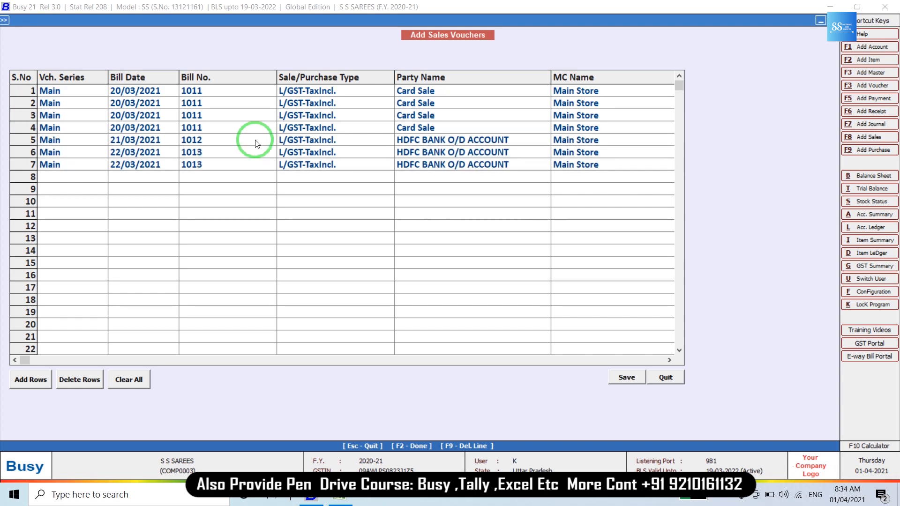
left_click(628, 379)
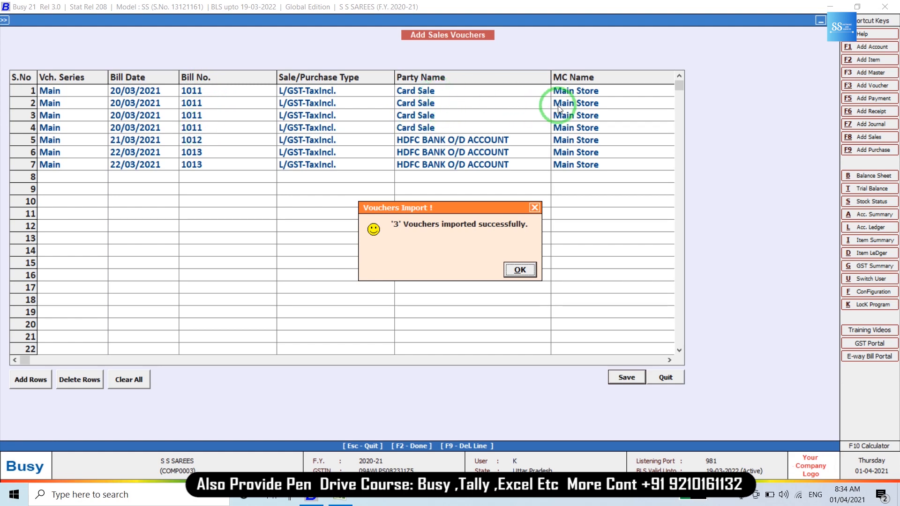
left_click(521, 271)
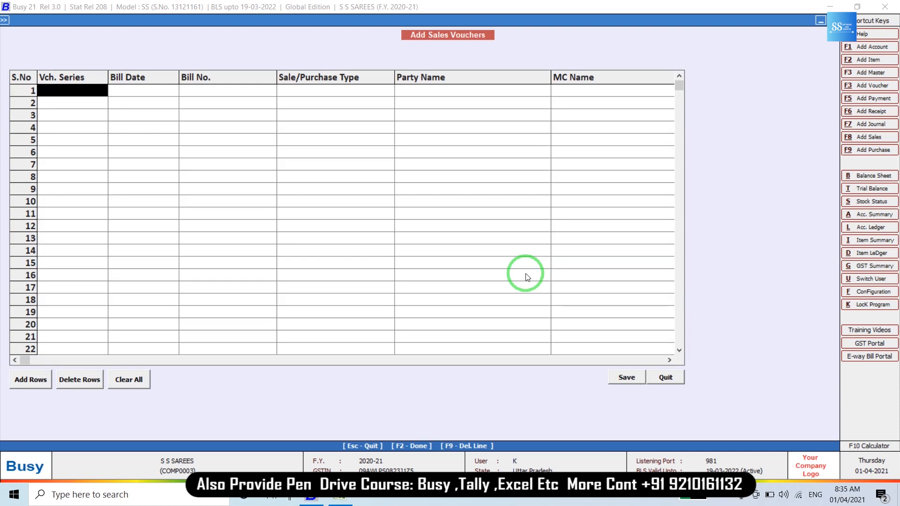
key("Escape")
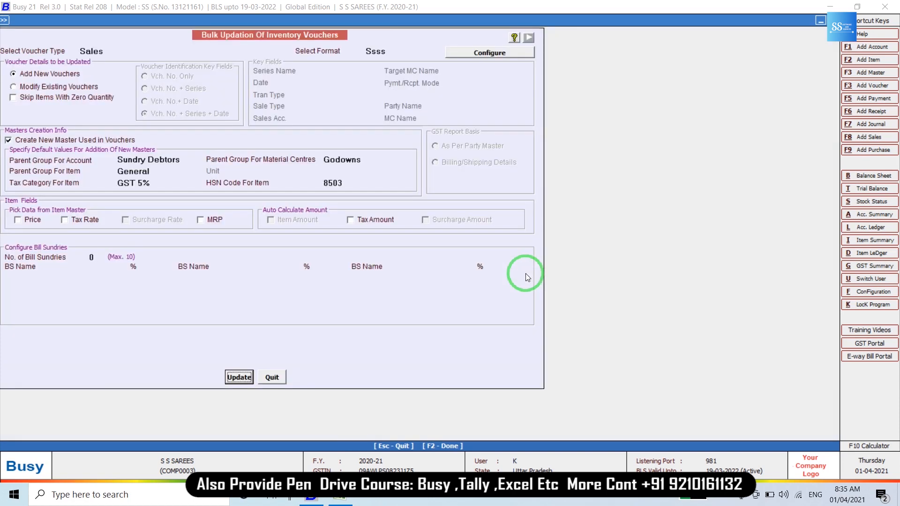
- Display the account ledger of Sales from 20-03-2021 to 22-03-2021 to check the imported vouchers
key("alt+l")
type("sales")
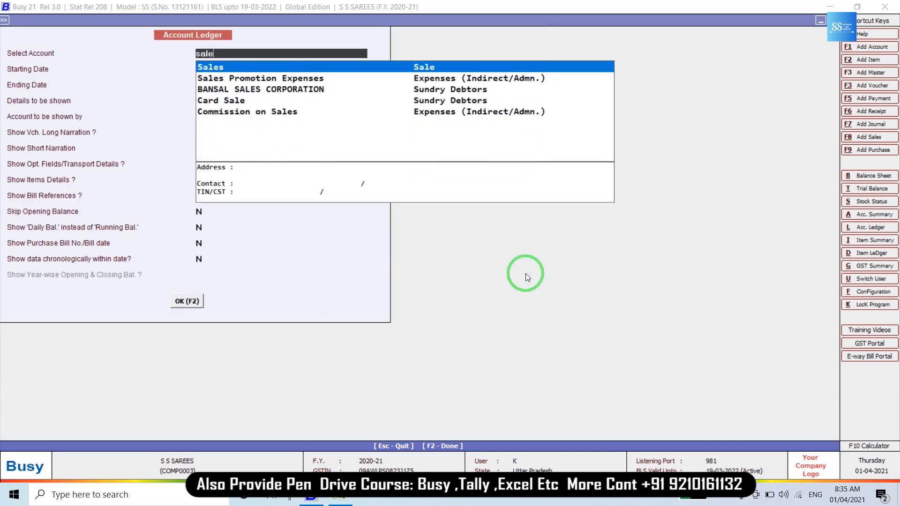
key("Return")
type("20-03")
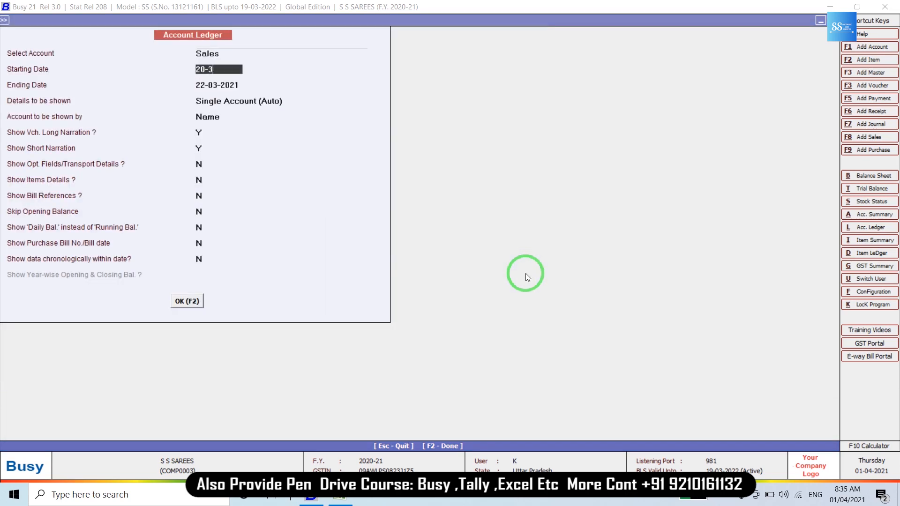
key("Return")
type("22-3")
key("Return")
key("F2")
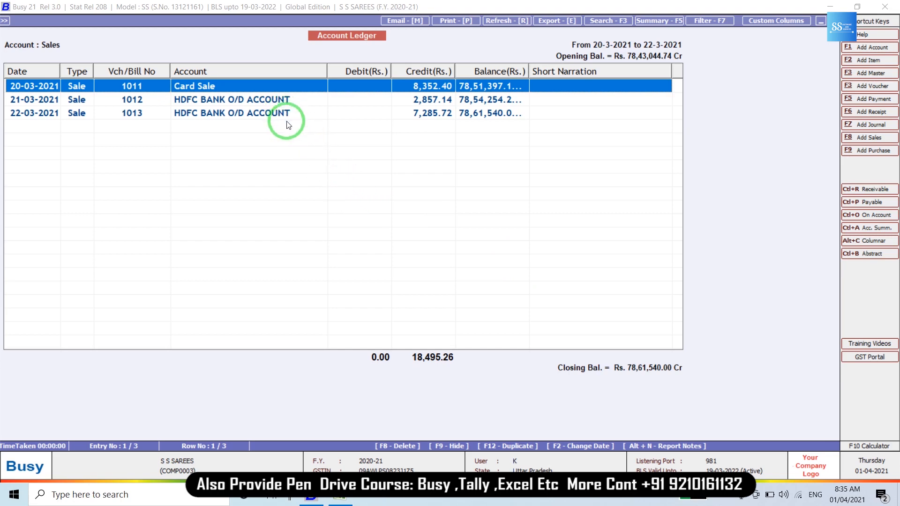
- Examine sales voucher 1011 of 20-03-2021 from the ledger, and close both the voucher and the ledger
left_click(255, 117)
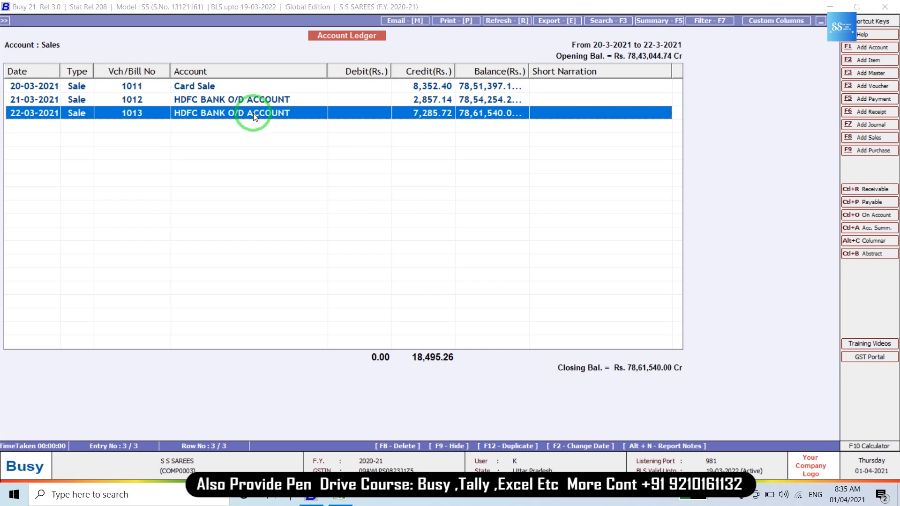
key("Up")
key("Up")
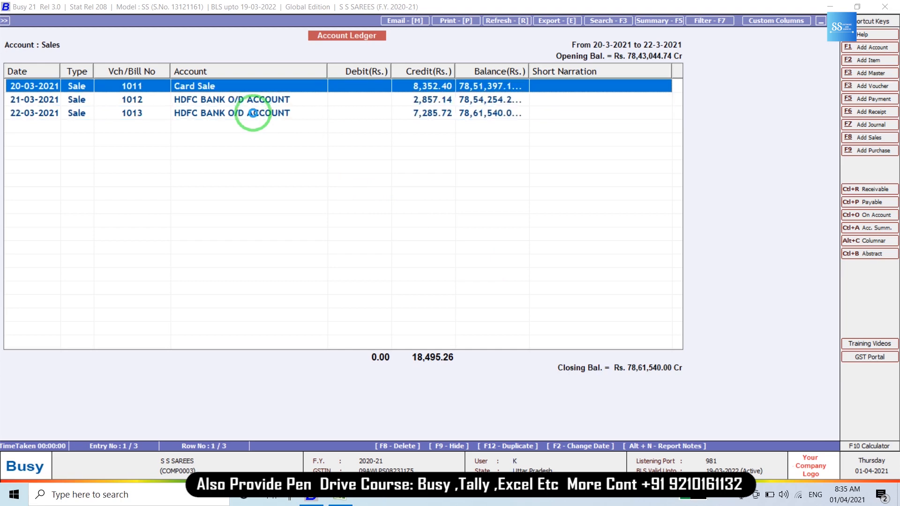
key("Return")
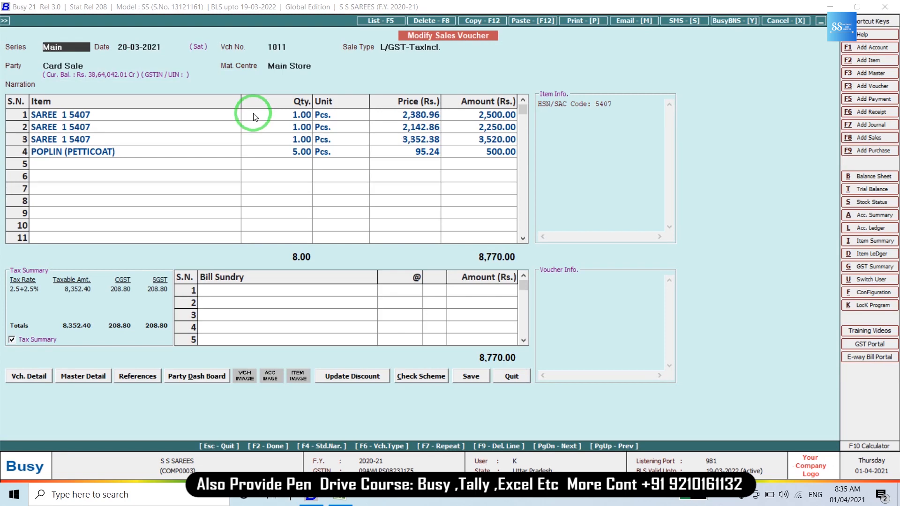
left_click(234, 87)
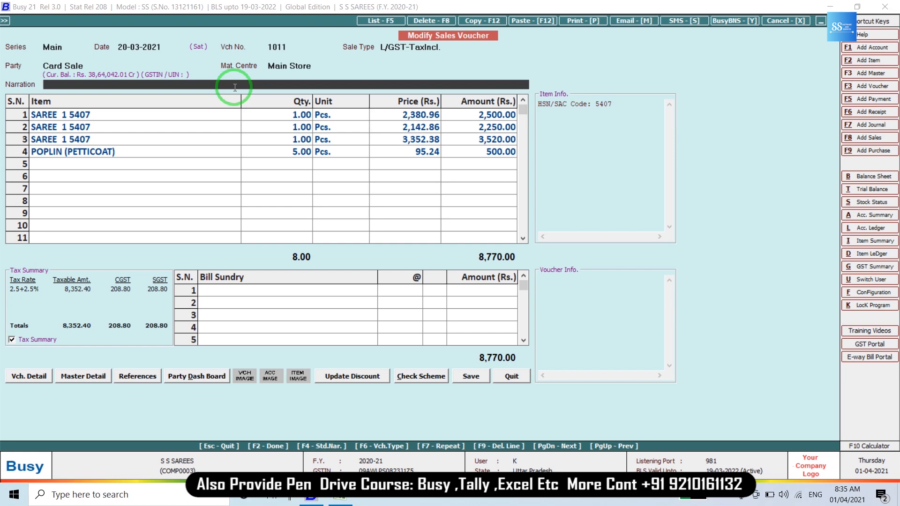
key("Escape")
key("Escape")
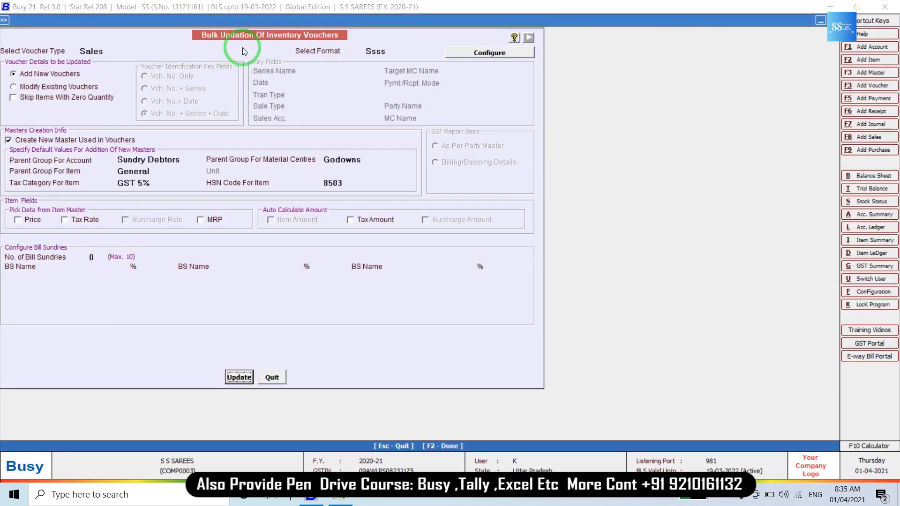
- Open the field configuration of the Sales format Ssss for bulk inventory vouchers
left_click(56, 92)
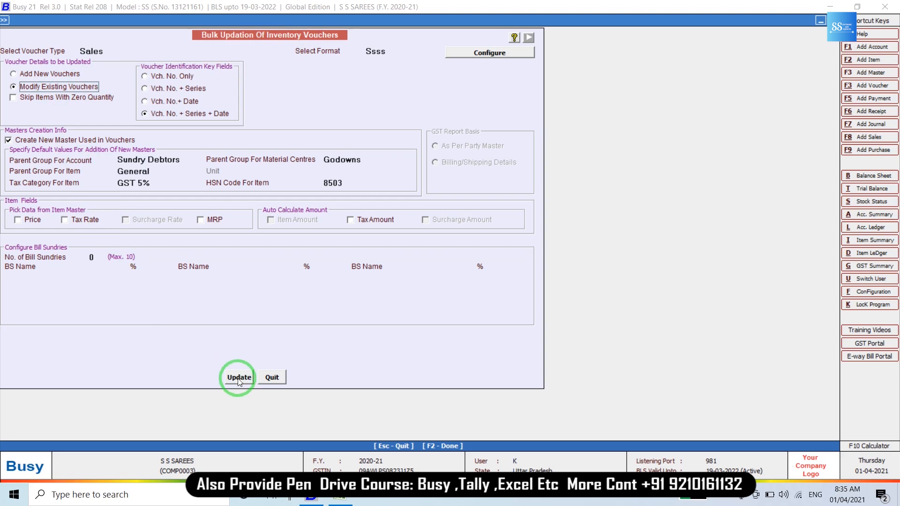
left_click(399, 49)
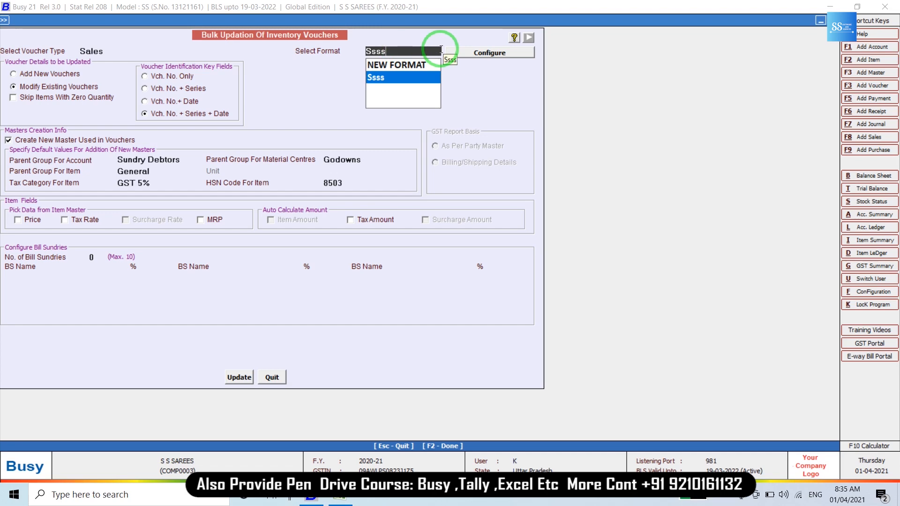
left_click(493, 52)
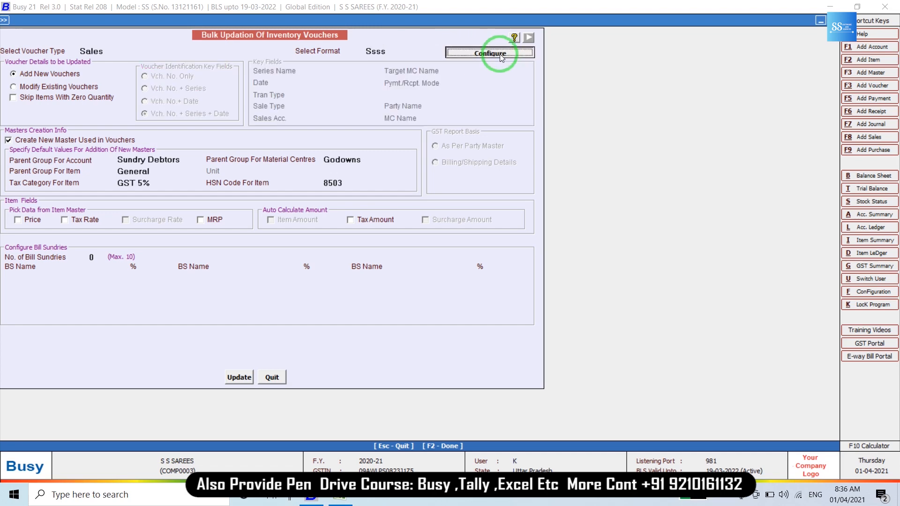
key("Right")
key("Down")
key("Down")
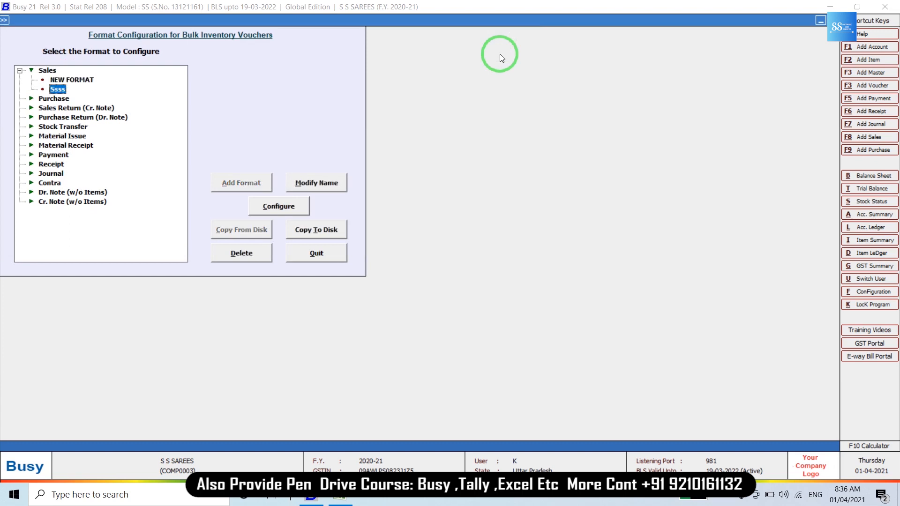
left_click(274, 209)
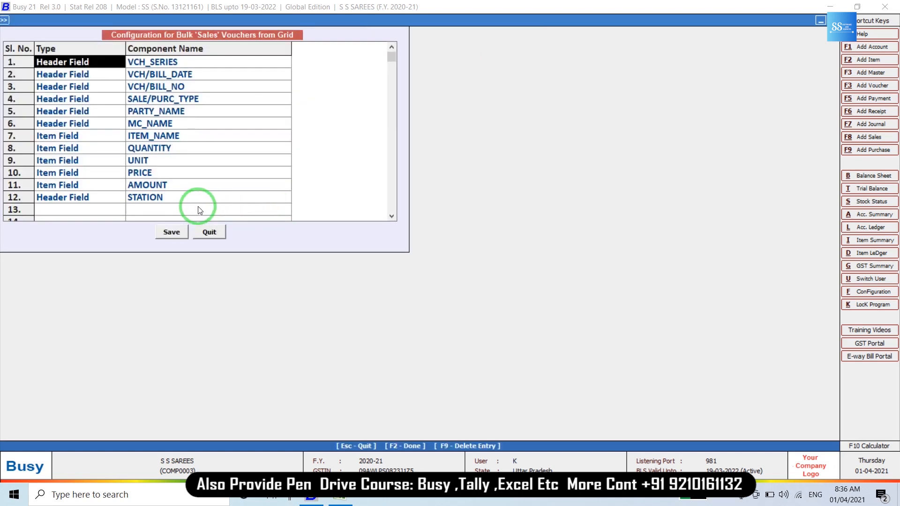
- Replace the STATION header field in row 12 with NARRATION, save the format and close the format configuration
left_click(139, 197)
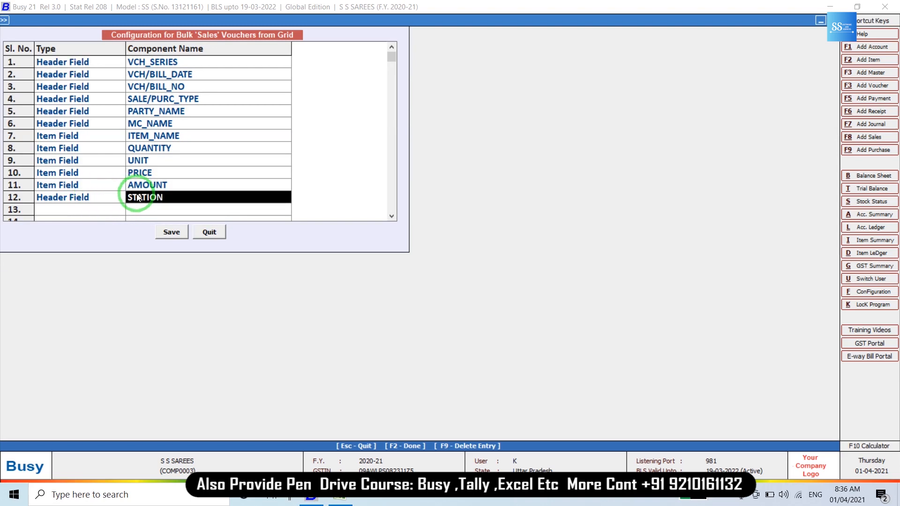
type("nar")
key("Return")
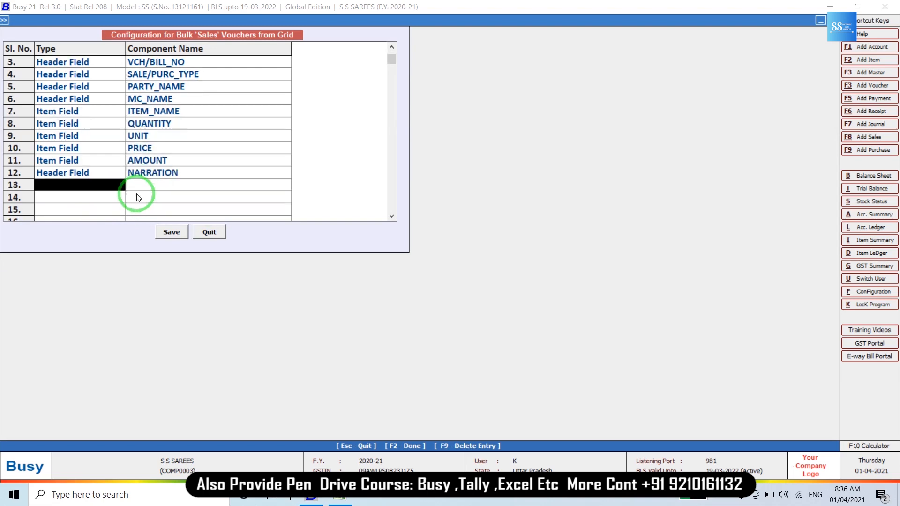
left_click(177, 230)
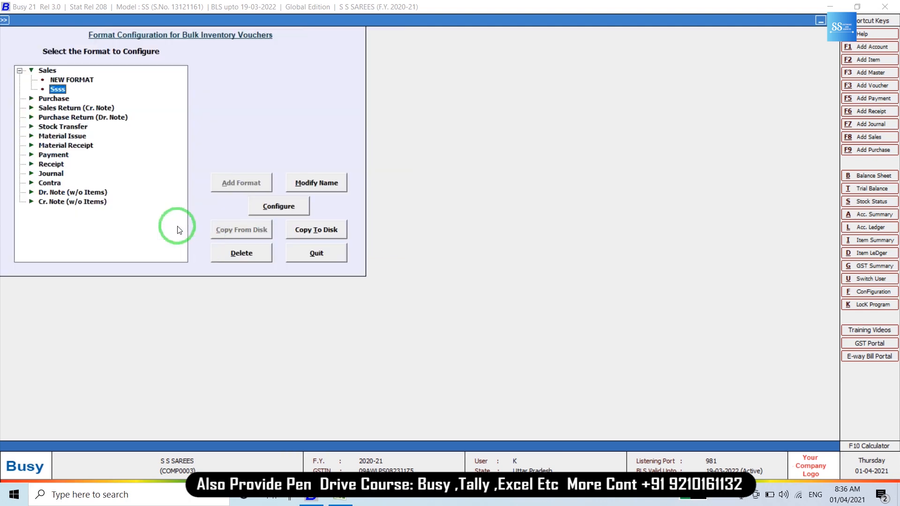
left_click(330, 253)
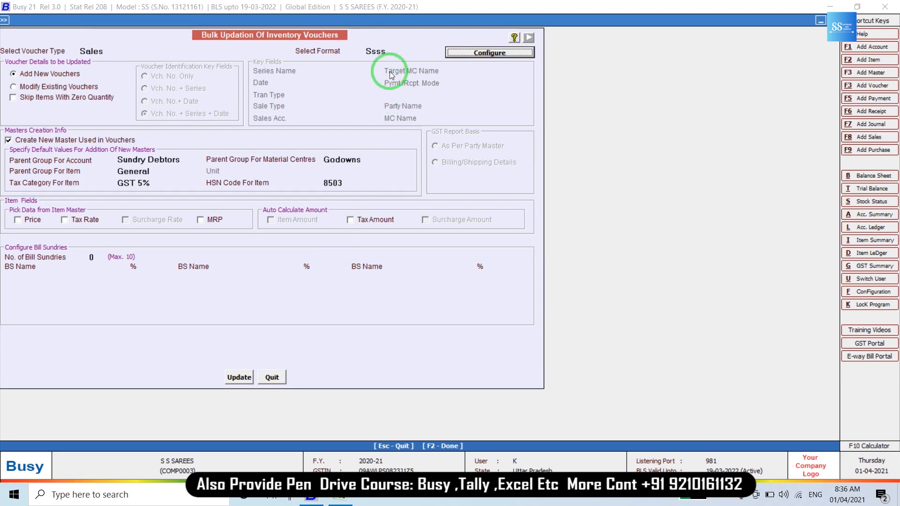
- Keep the Ssss format, choose to modify existing vouchers and open the Modify Sales Vouchers grid
left_click(395, 55)
key("Return")
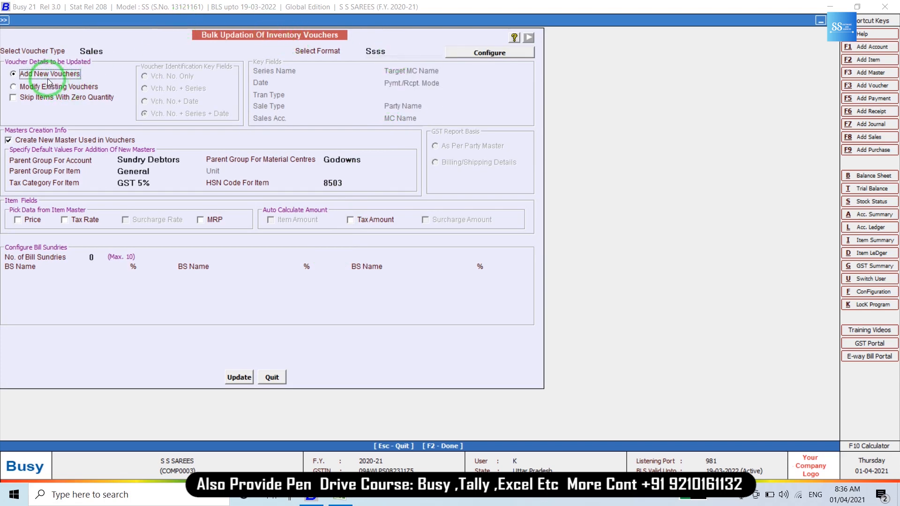
left_click(55, 88)
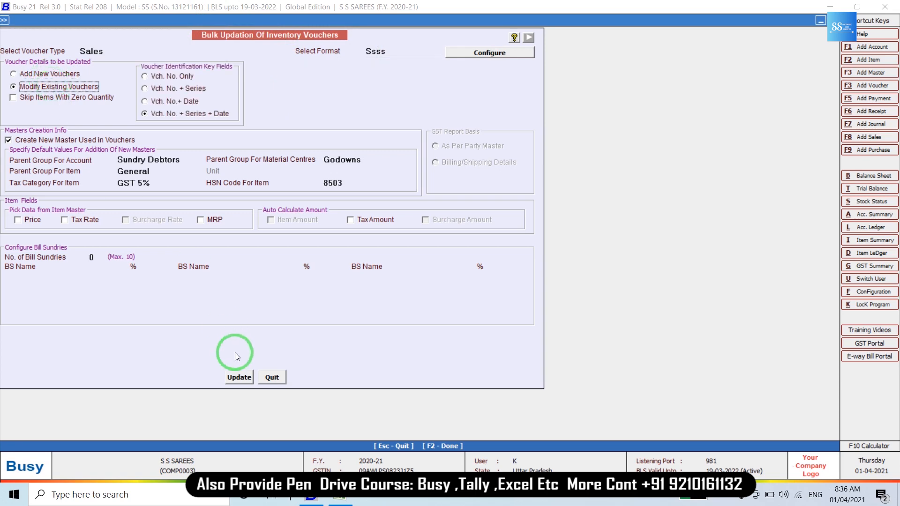
left_click(238, 378)
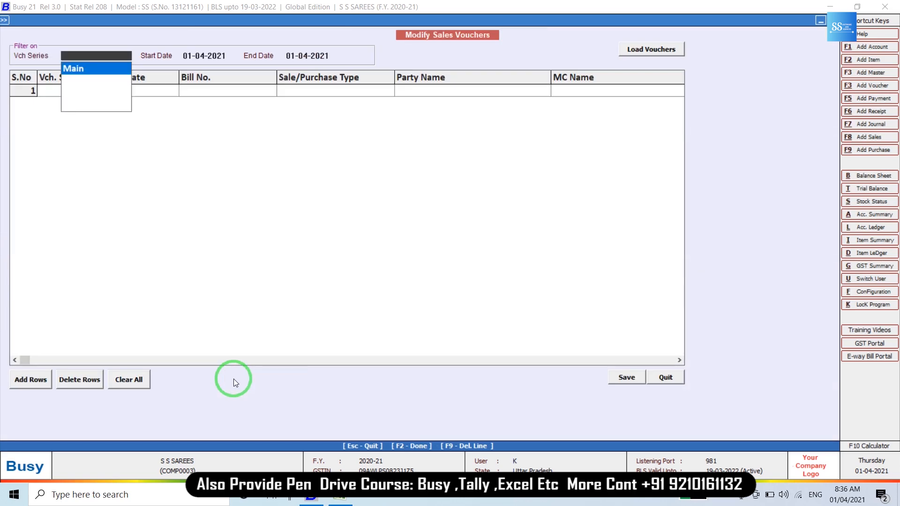
- Load the sales vouchers of series Main dated 20-03-2021 to 22-03-2021 into the grid
key("Return")
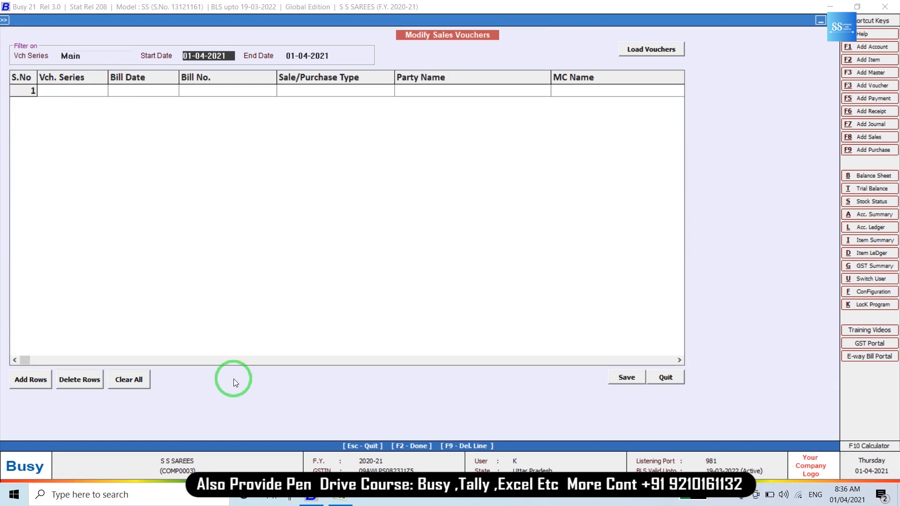
type("20-03")
key("Return")
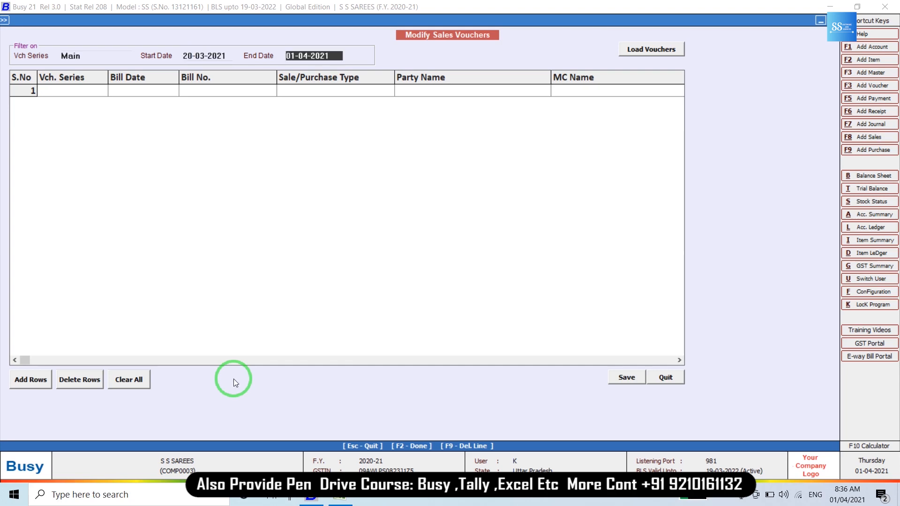
type("22-03")
key("Return")
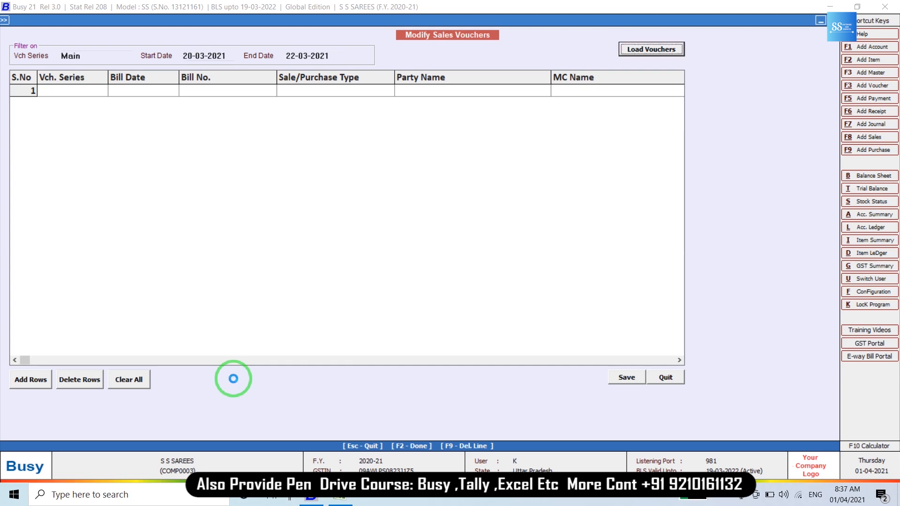
key("Return")
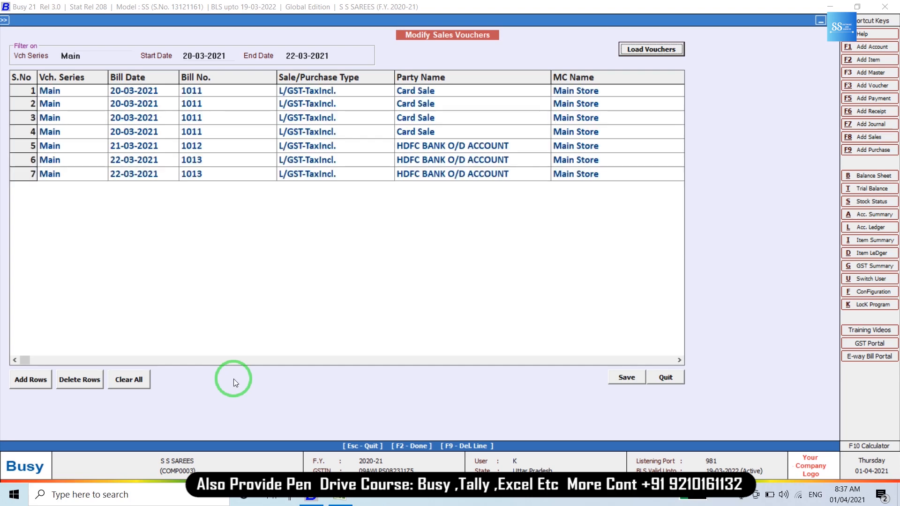
- Enter Narration1 as the narration in row 1, the first line of voucher 1011
left_click(445, 160)
key("Right")
key("Return")
key("Return")
key("Return")
key("Return")
key("Return")
key("Return")
key("Return")
scroll(446, 160, "right", 1)
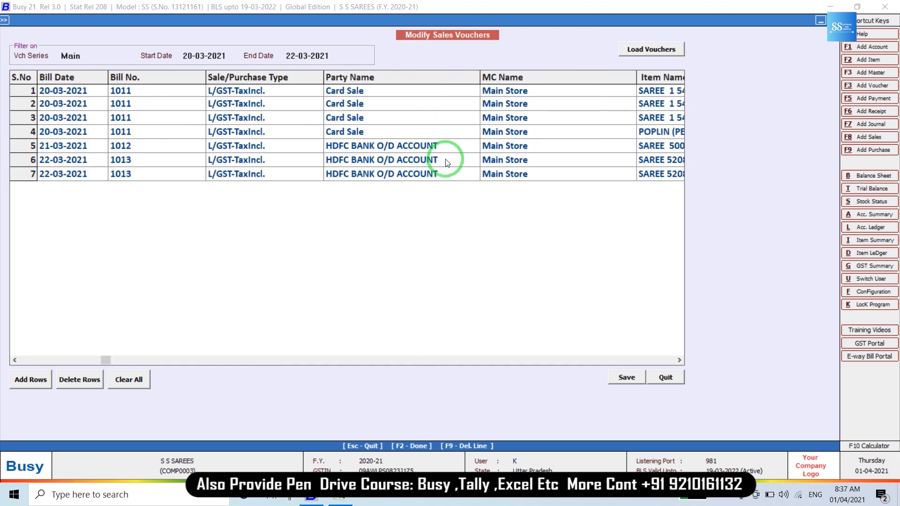
key("Up")
key("Up")
key("Up")
key("Up")
key("Up")
key("Up")
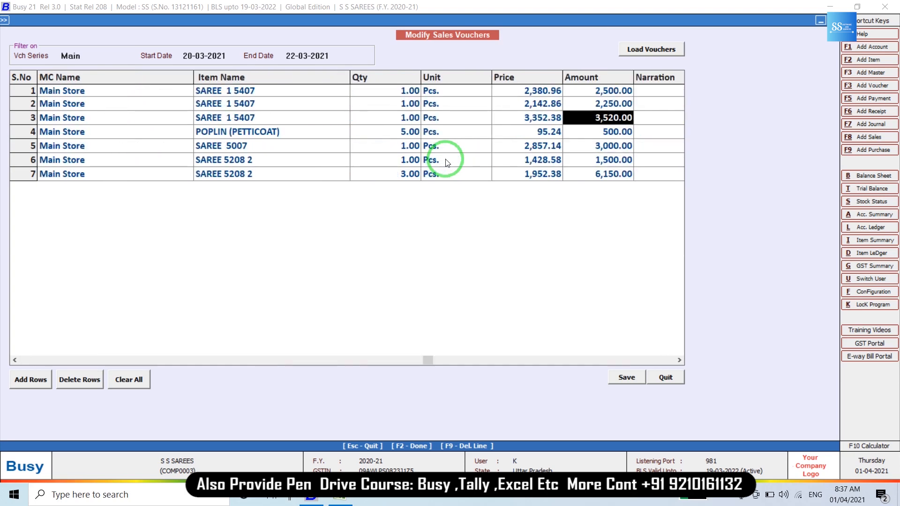
key("Right")
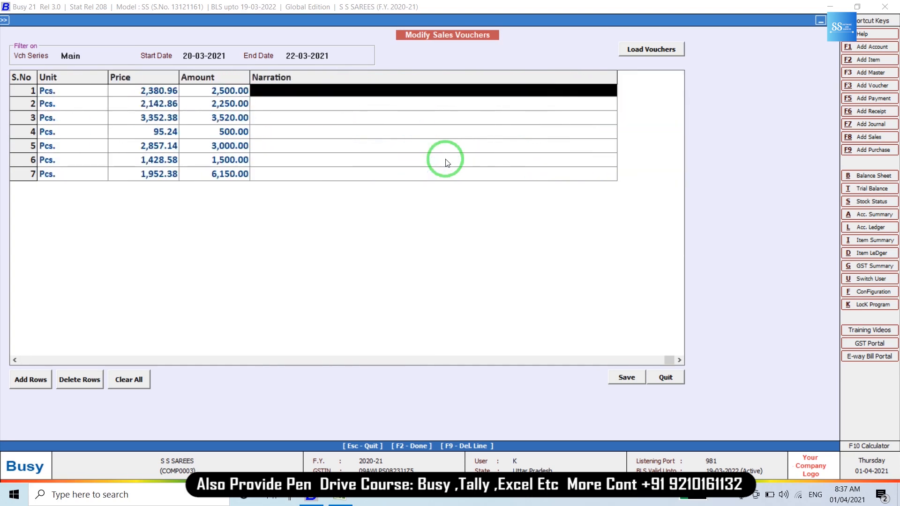
type("narration")
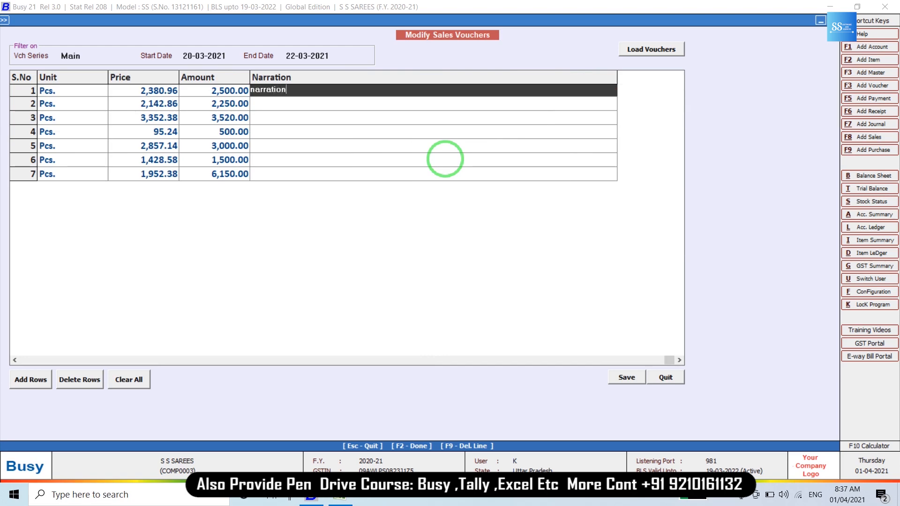
key("Return")
- Enter Narration2 as the narration in row 5, the line of voucher 1012
key("Down")
key("Down")
key("Down")
key("Right")
key("Right")
key("Right")
key("Right")
key("Right")
key("Right")
key("Right")
key("Right")
key("Right")
key("Right")
key("Right")
key("Right")
key("Left")
type("narration2")
key("Return")
- Enter Narration3 as the narration in row 6, the first line of voucher 1013
key("Down")
key("Right")
key("Up")
key("Right")
key("Right")
key("Right")
key("Right")
key("Right")
key("Right")
key("Right")
key("Right")
key("Right")
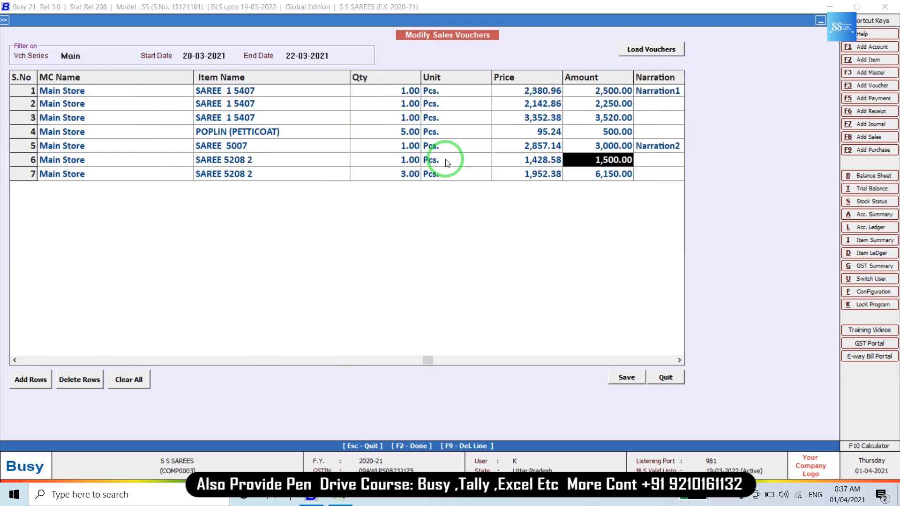
key("Right")
type("narration3")
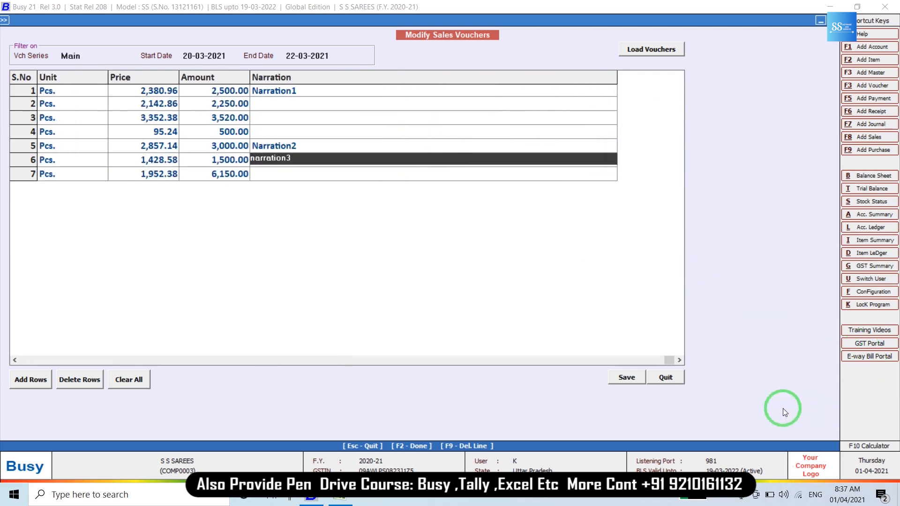
- Save the modified vouchers, overwriting all existing ones, and close the grid
left_click(627, 377)
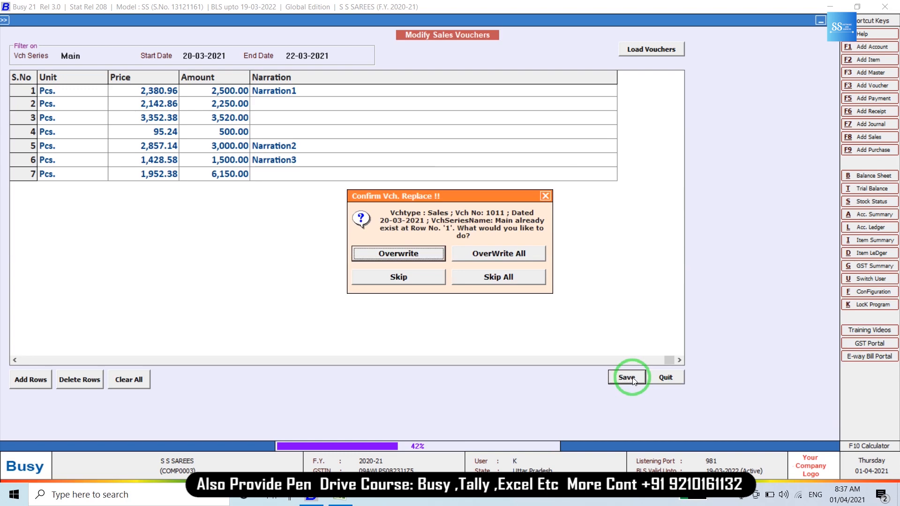
key("Tab")
key("Return")
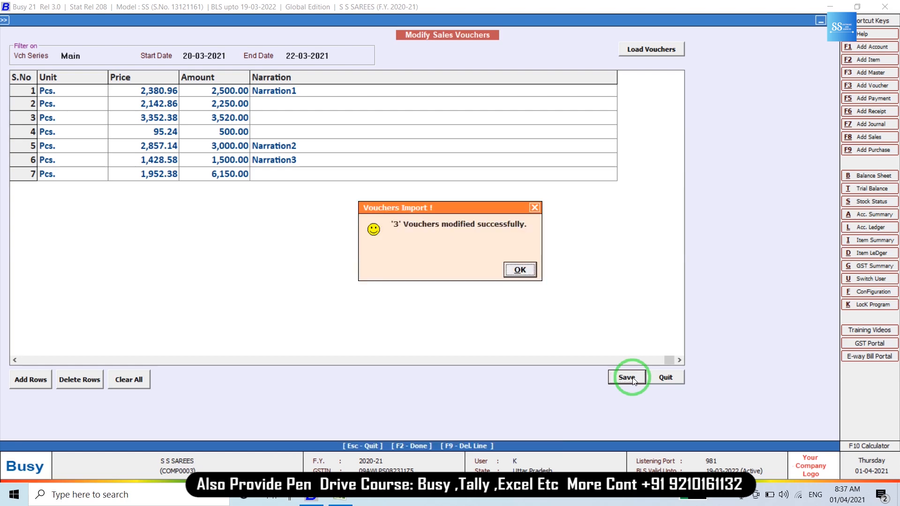
key("Return")
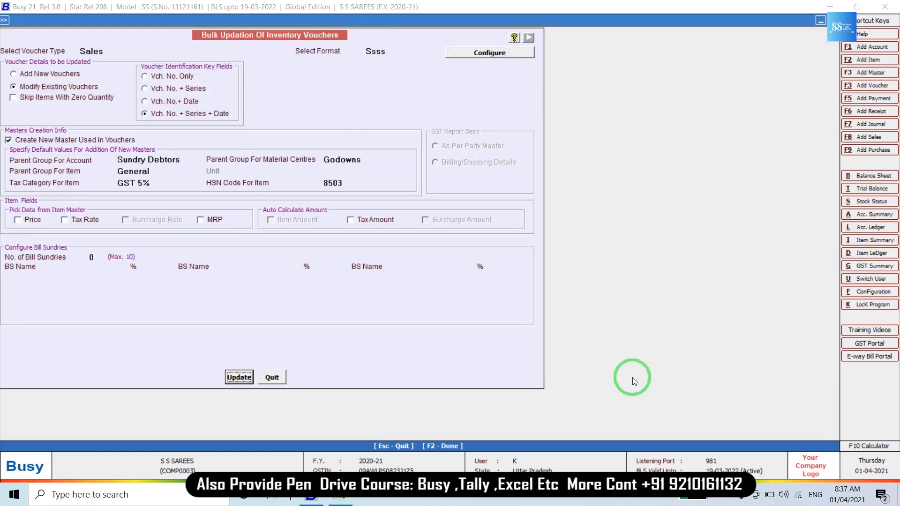
- Display the account ledger of Sales from 20-03-2021 to 22-03-2021 to check the voucher narrations
key("alt+l")
key("Return")
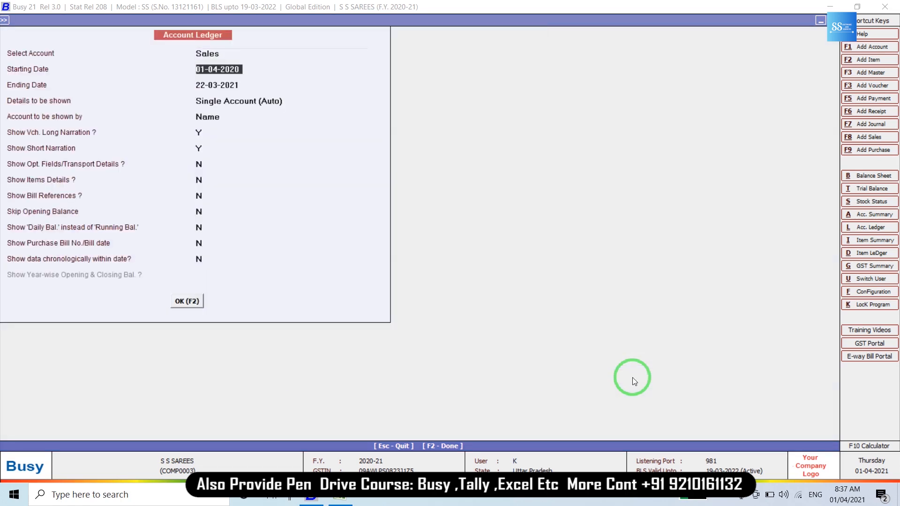
type("20-03")
key("Return")
key("F2")
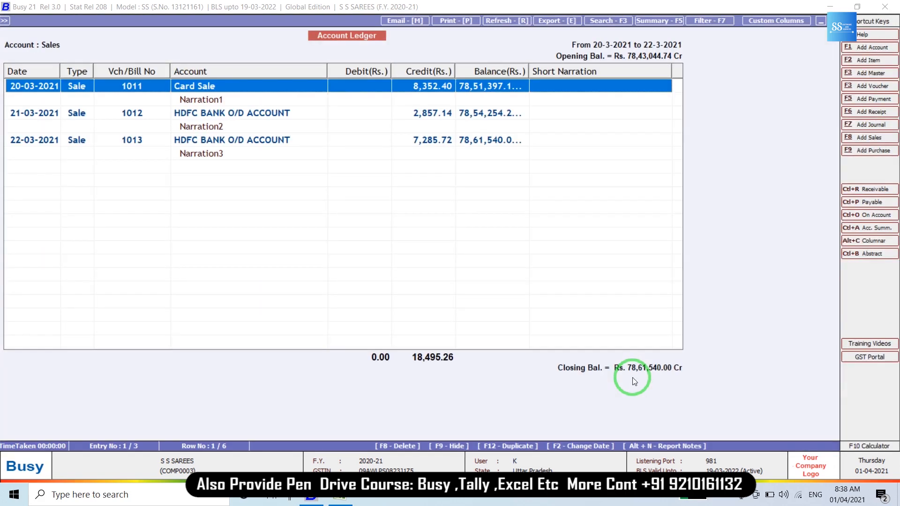
- Examine the narration in sales voucher 1011, close it, review the remaining ledger entries and show the desktop
key("Return")
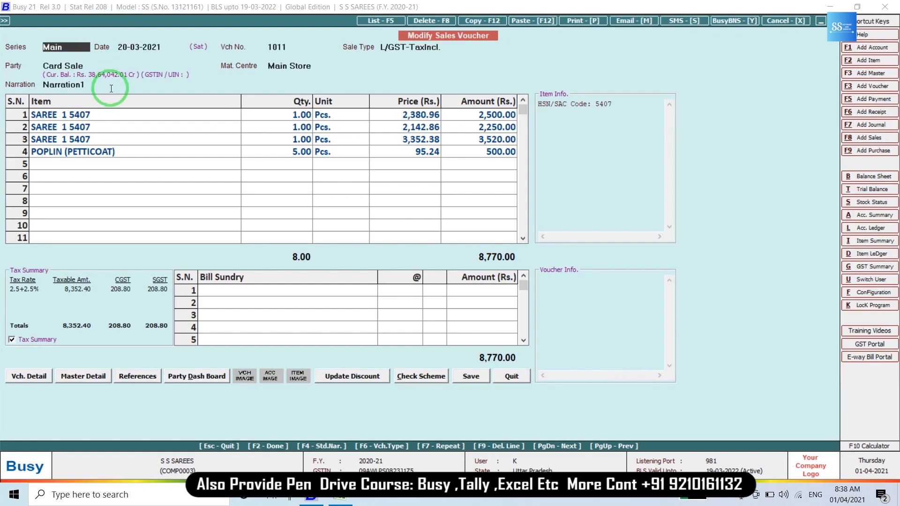
key("Escape")
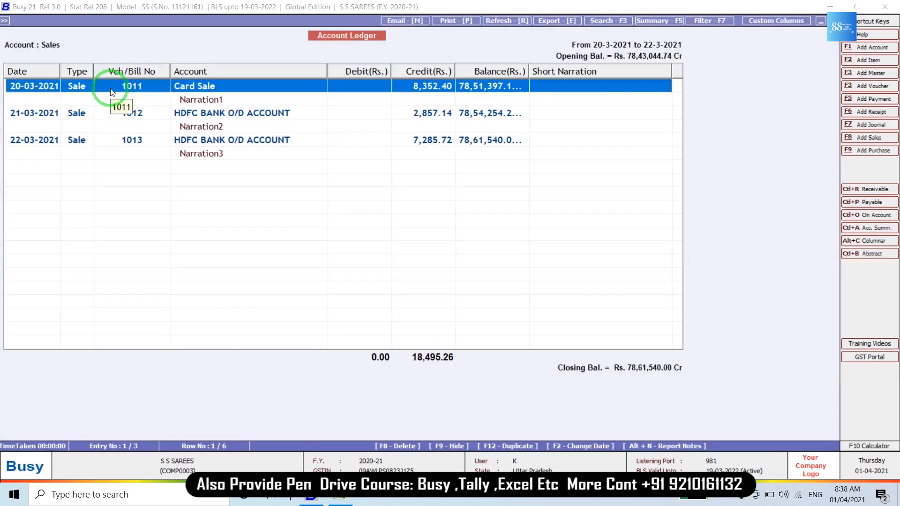
key("Down")
key("Down")
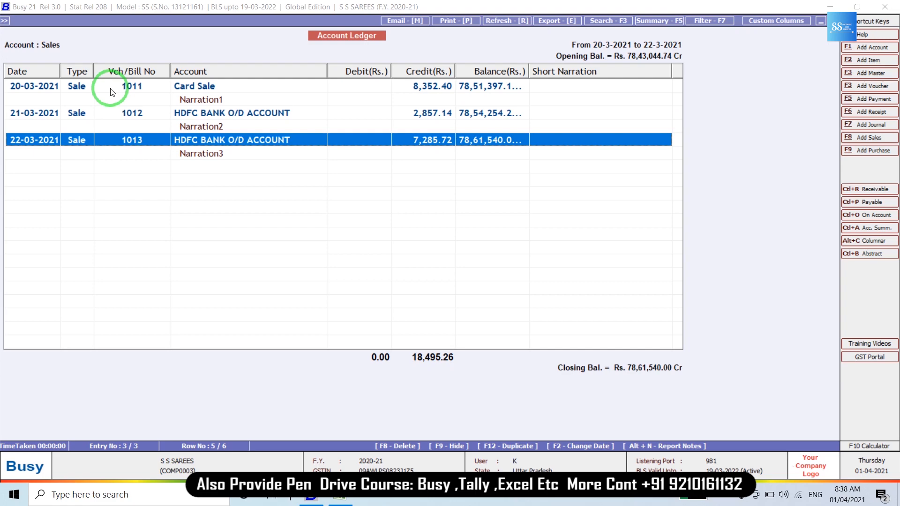
key("super+d")
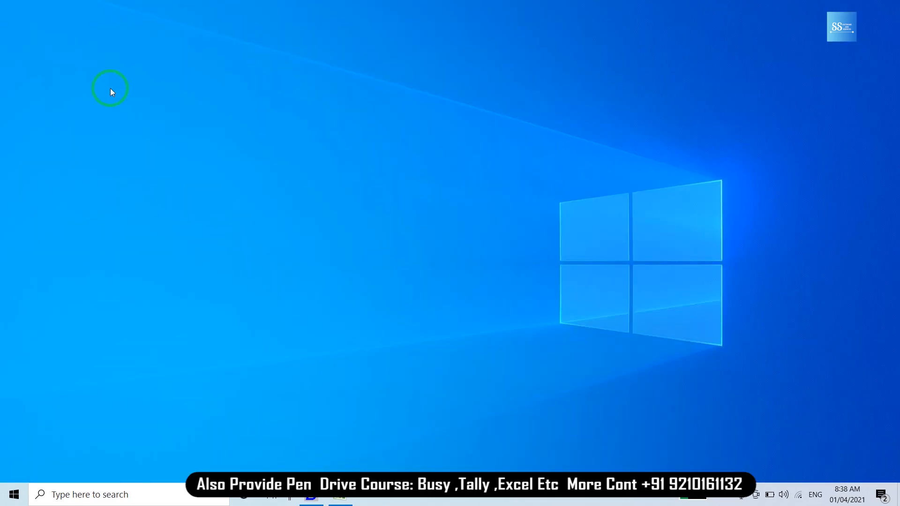